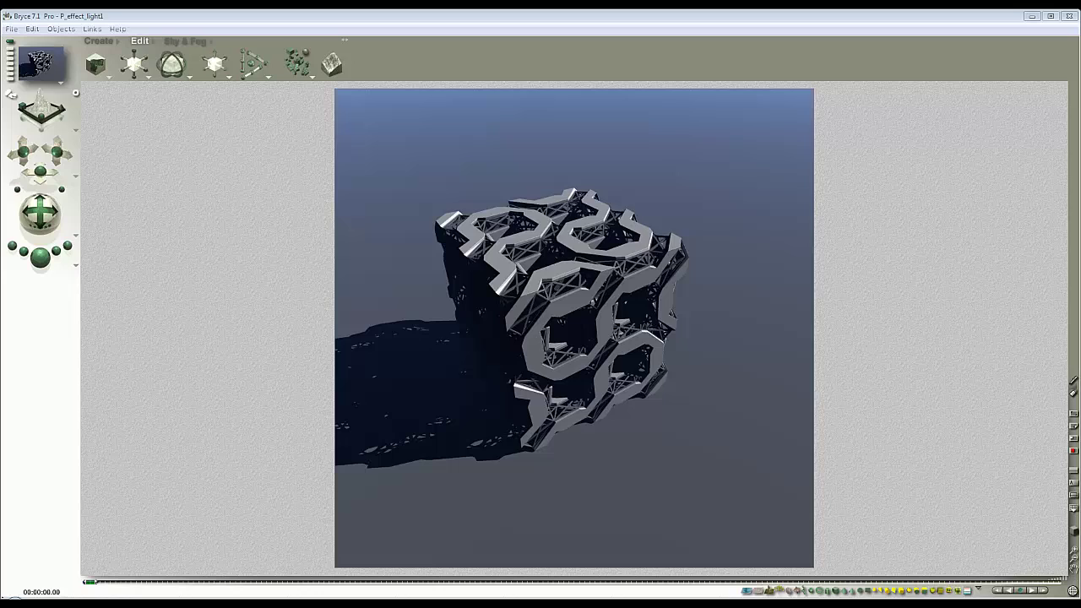
{"action": "left_click", "coordinate": [448, 605]}
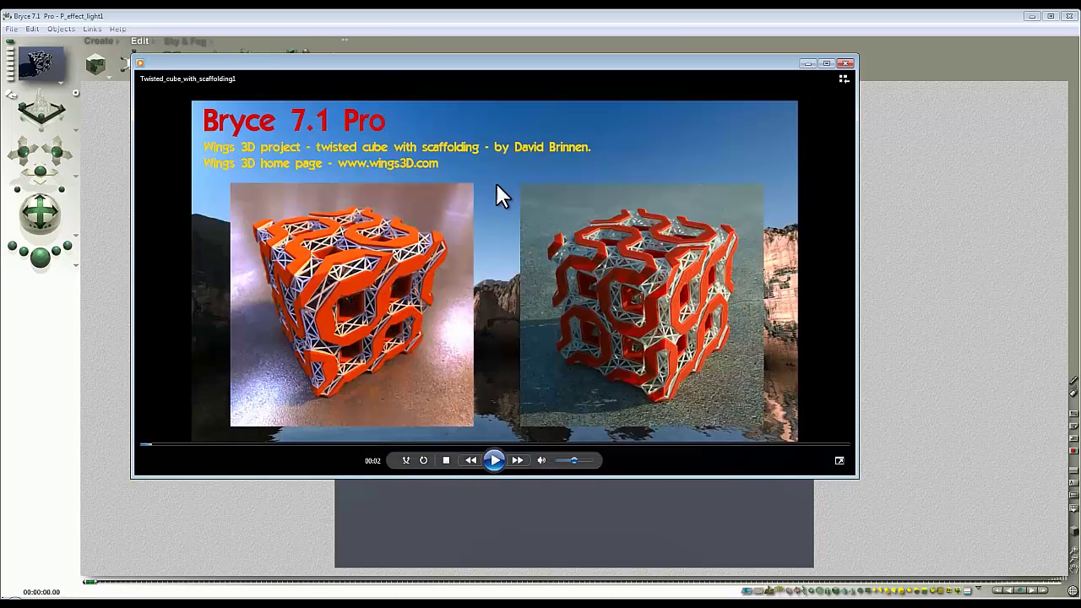
{"action": "left_click", "coordinate": [807, 64]}
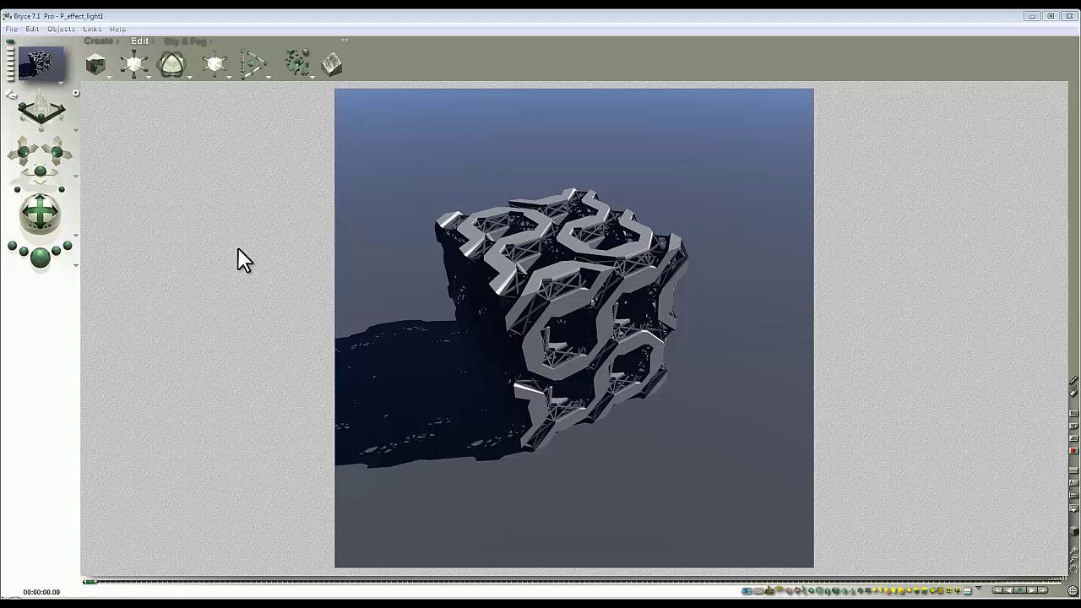
In the Sky Lab's sun and moon settings, turn off Sun/Moon Visible and set the Sun/Moon shadow intensity to 100.
{"action": "left_click", "coordinate": [187, 42]}
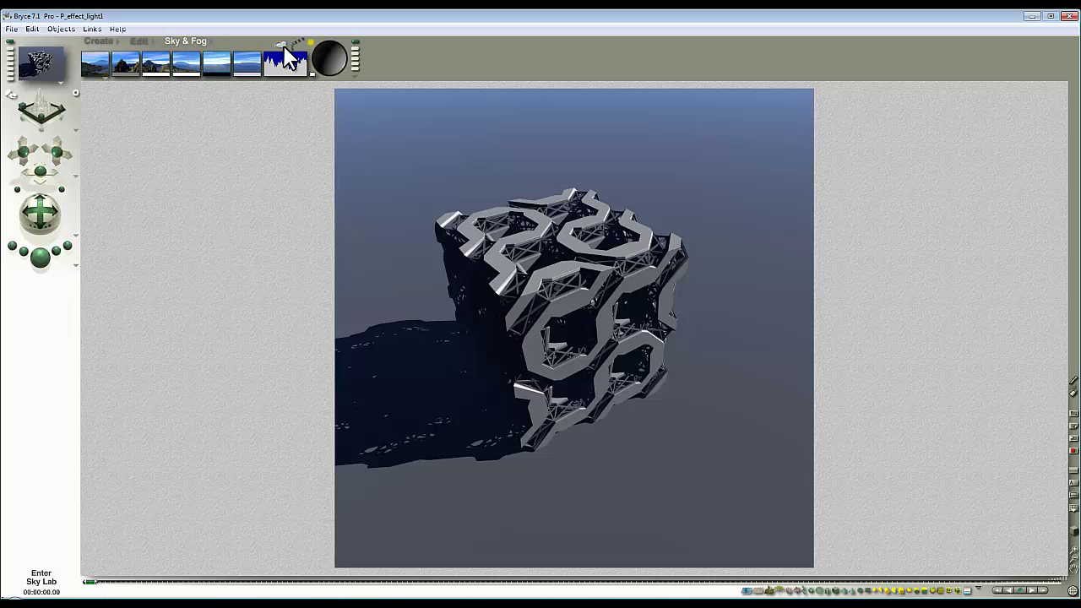
{"action": "left_click", "coordinate": [283, 45]}
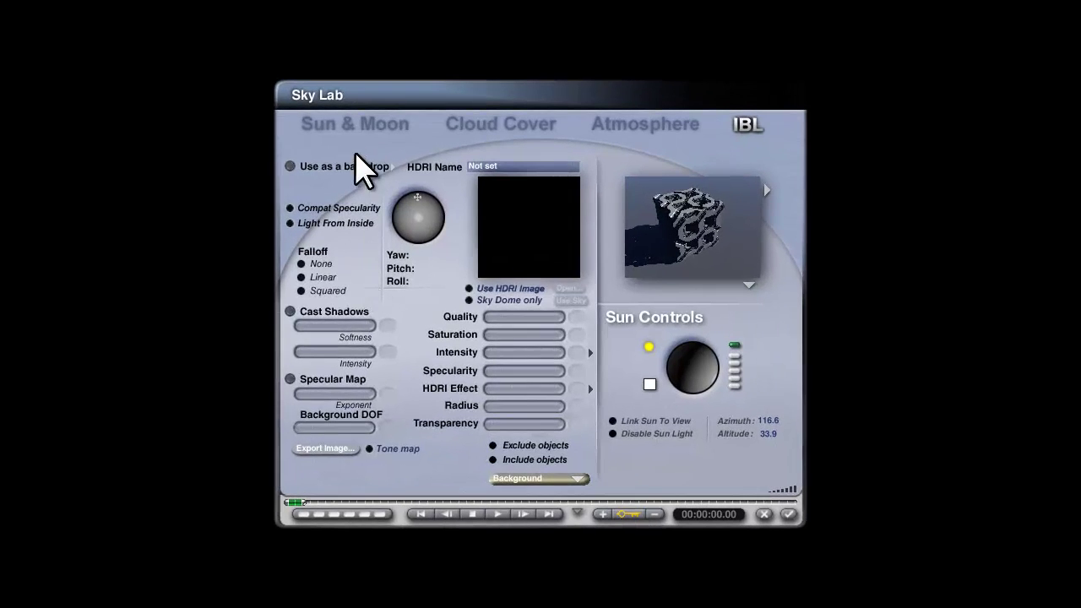
{"action": "left_click", "coordinate": [373, 123]}
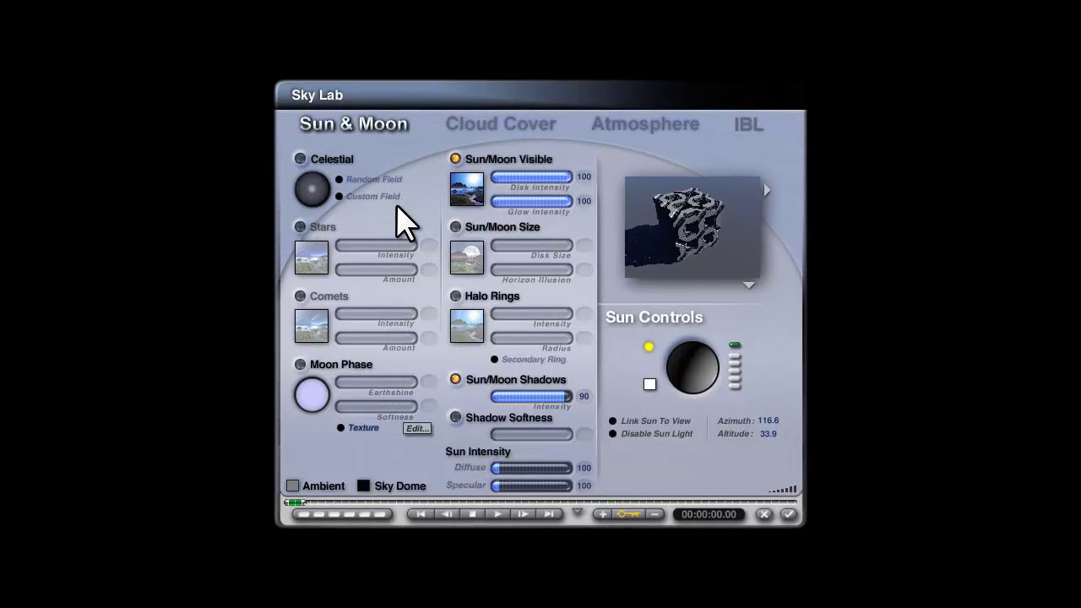
{"action": "left_click", "coordinate": [456, 159]}
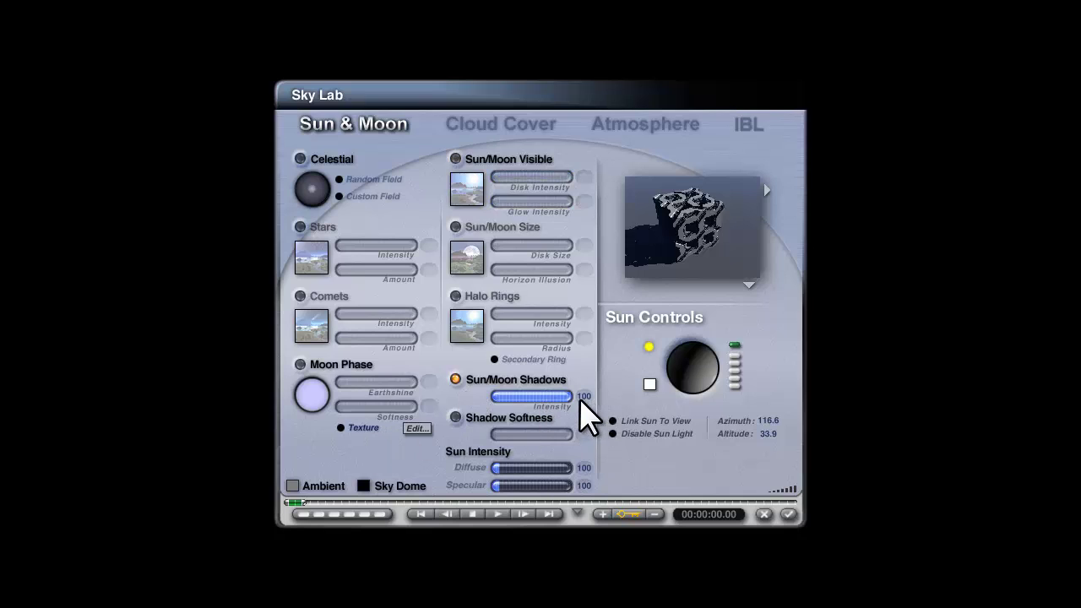
Turn off the stratus cloud layer and the atmospheric fog.
{"action": "left_click", "coordinate": [506, 127]}
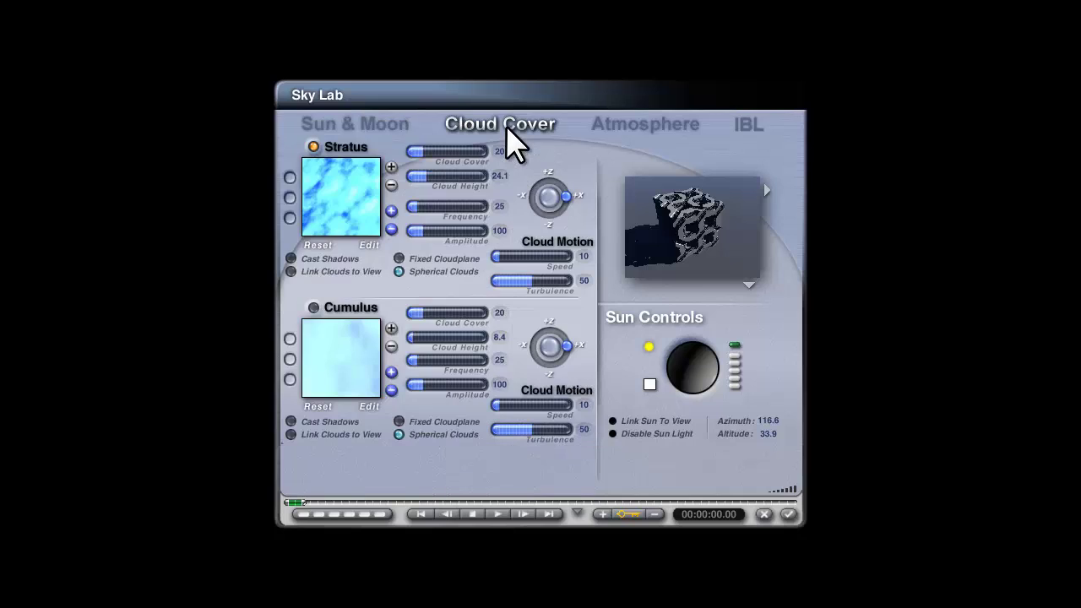
{"action": "left_click", "coordinate": [314, 146]}
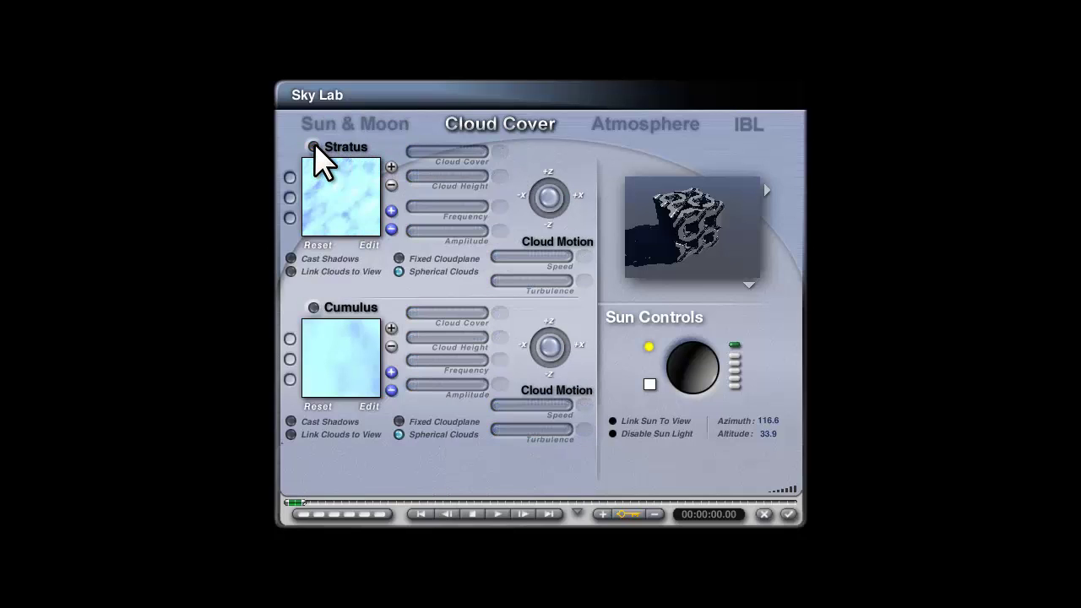
{"action": "left_click", "coordinate": [665, 125]}
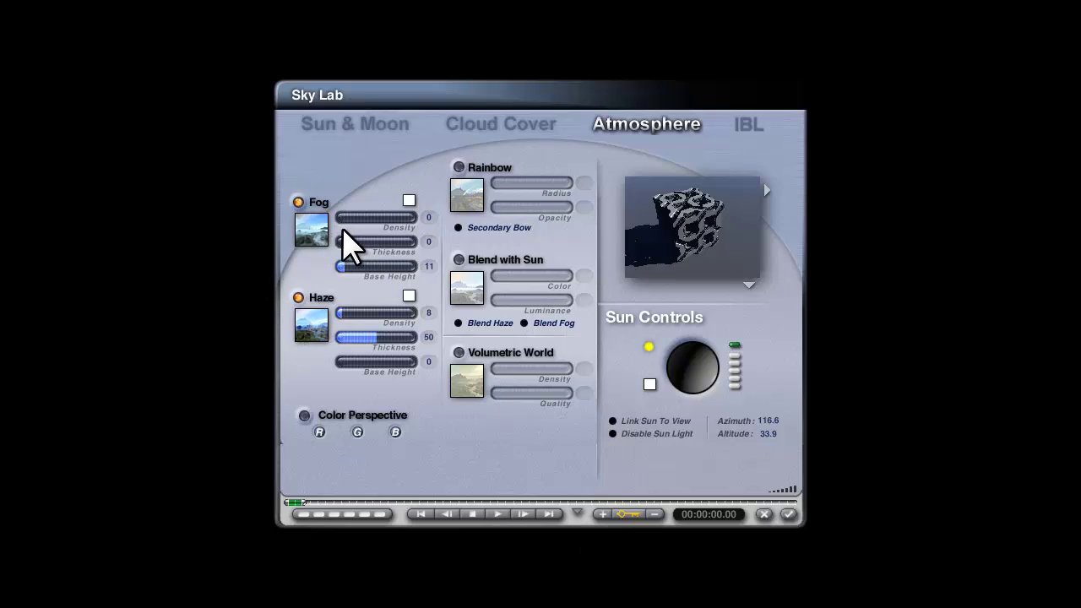
{"action": "left_click", "coordinate": [298, 202]}
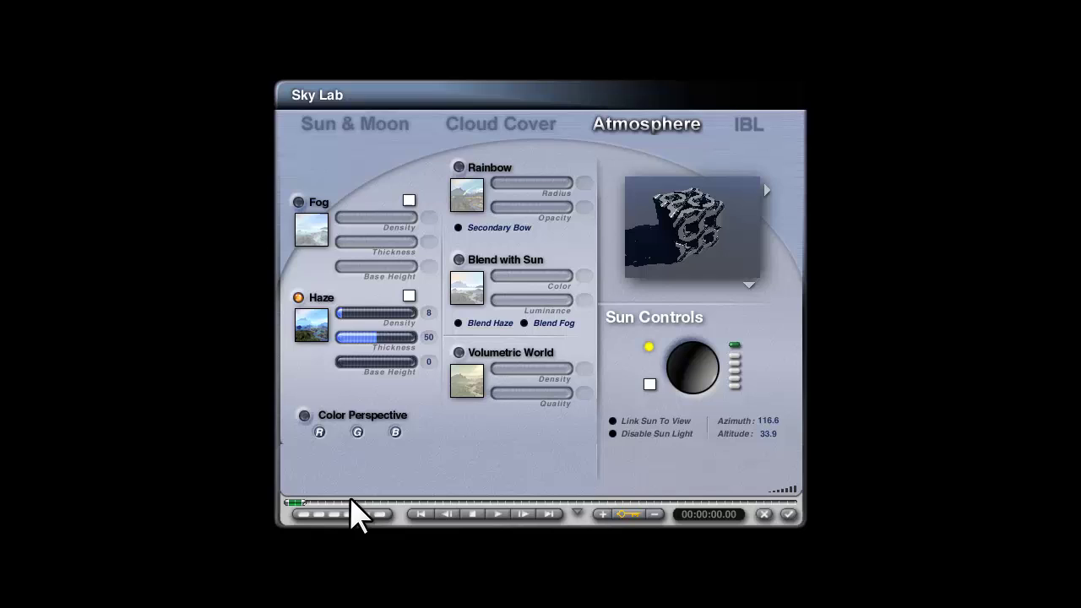
Set the haze density to 1 and the haze thickness to 3.
{"action": "left_click", "coordinate": [428, 313]}
{"action": "type", "text": "1"}
{"action": "key", "text": "Return"}
{"action": "left_click", "coordinate": [428, 337]}
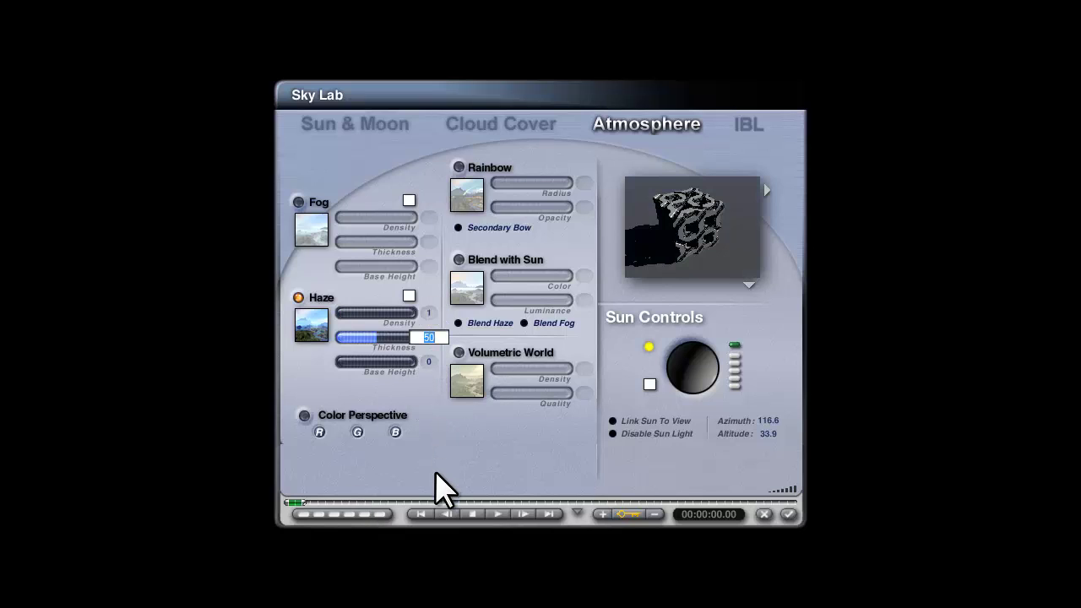
{"action": "type", "text": "3"}
{"action": "key", "text": "Return"}
Render the sky preview against neutral and enable Color Perspective with red 59, green 25 and blue 71, accepting the Sky Lab settings.
{"action": "right_click", "coordinate": [745, 281]}
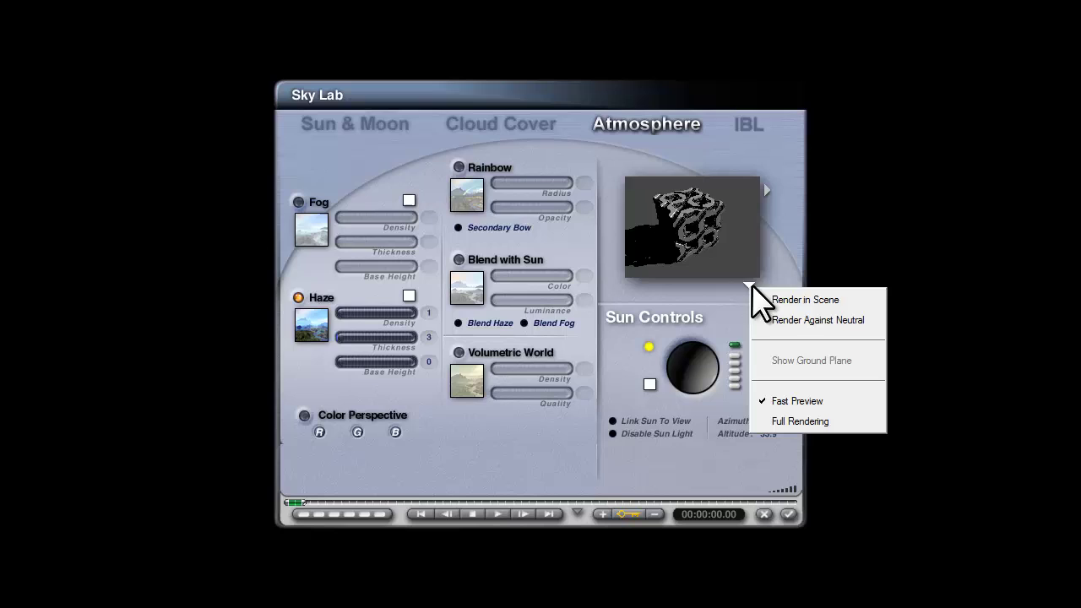
{"action": "left_click", "coordinate": [794, 319]}
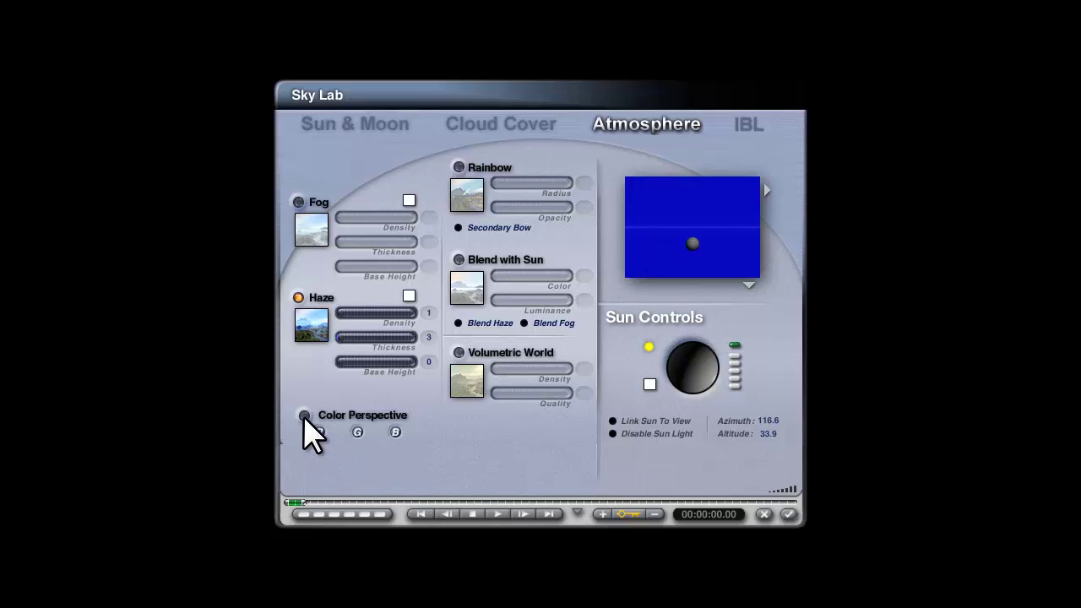
{"action": "left_click_drag", "start_coordinate": [321, 431], "coordinate": [367, 483]}
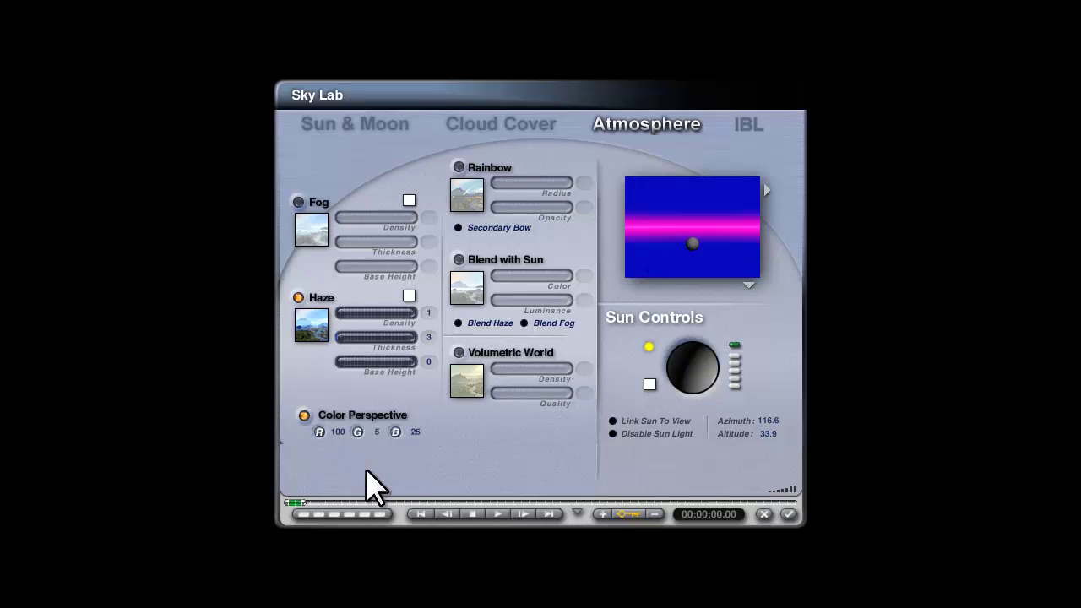
{"action": "left_click_drag", "start_coordinate": [393, 432], "coordinate": [326, 454]}
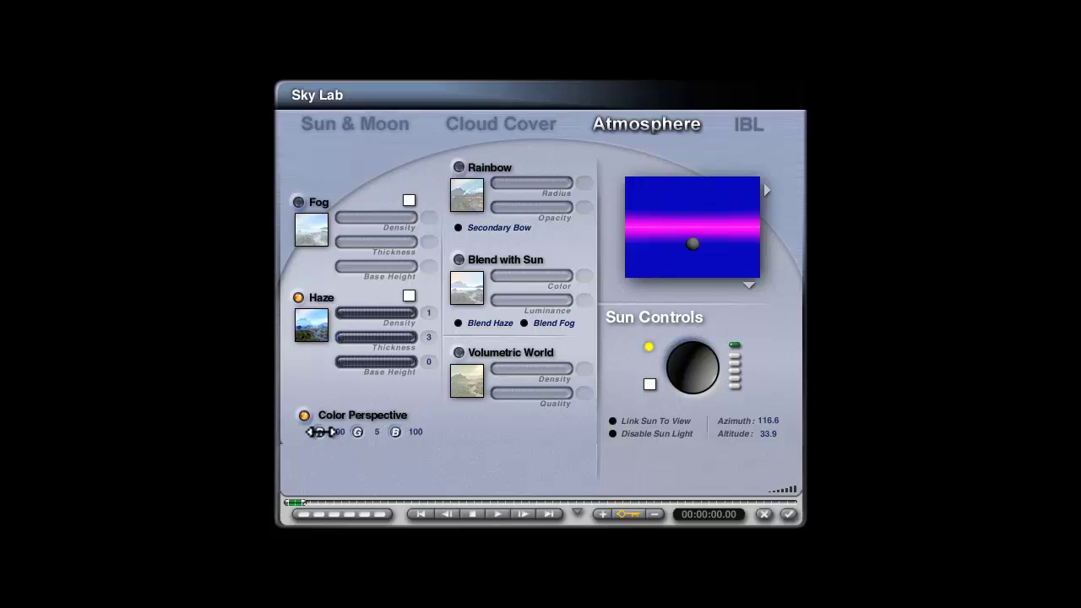
{"action": "left_click_drag", "start_coordinate": [400, 431], "coordinate": [336, 433]}
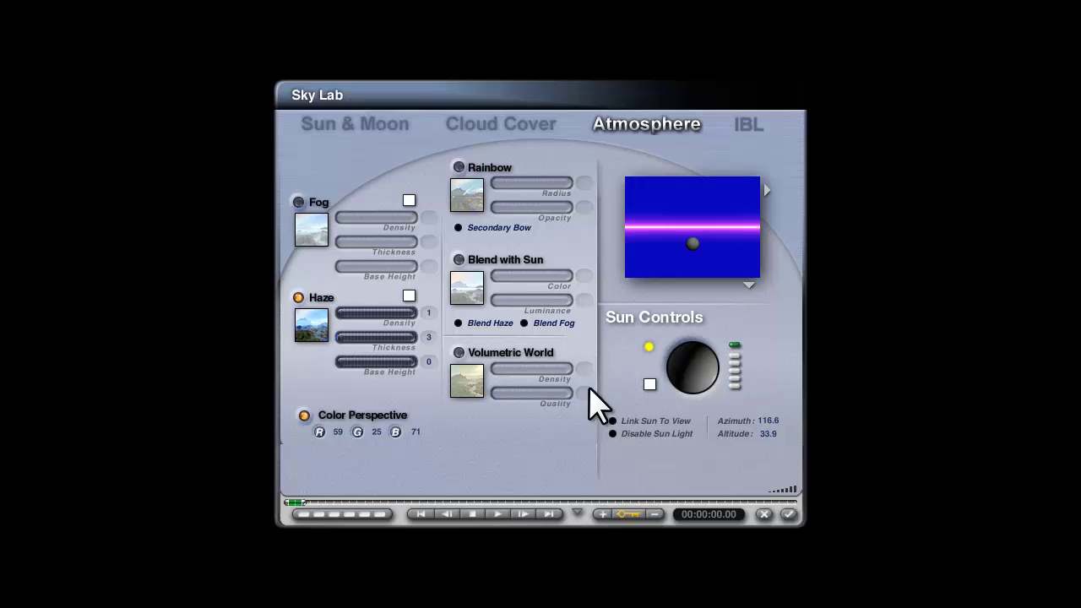
{"action": "left_click", "coordinate": [788, 515]}
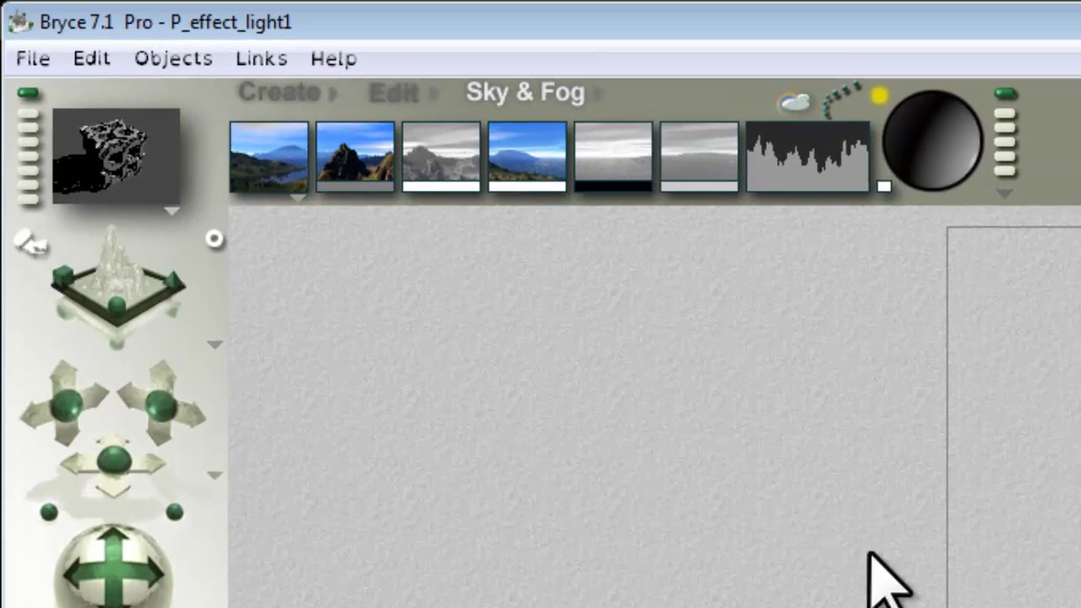
Switch the sky mode to Custom Sky and set the sky colour to black.
{"action": "left_click", "coordinate": [299, 198]}
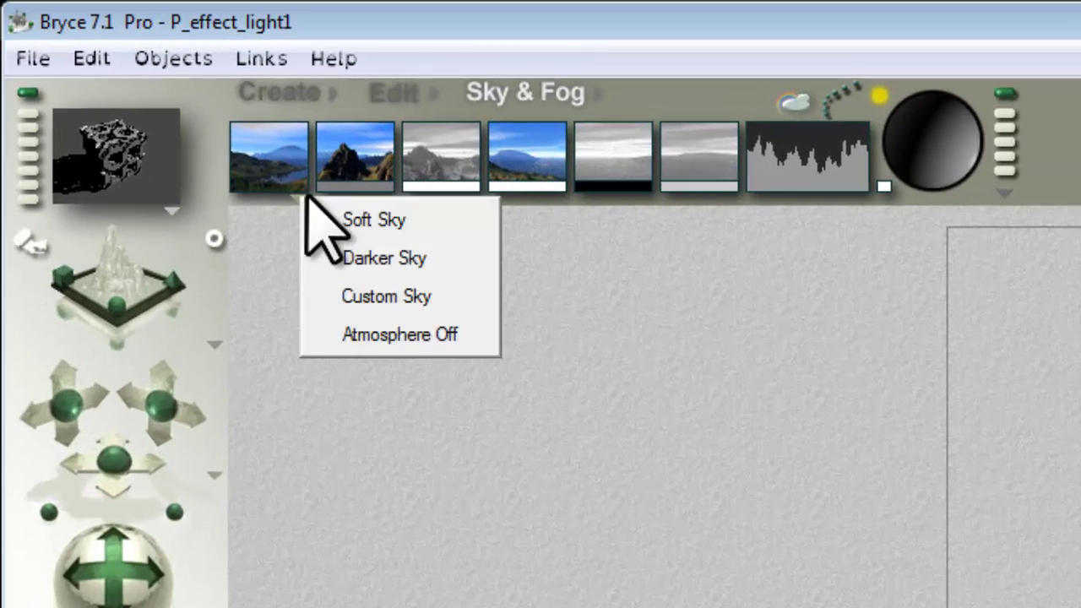
{"action": "left_click", "coordinate": [369, 295]}
{"action": "left_click_drag", "start_coordinate": [292, 187], "coordinate": [610, 180]}
{"action": "left_click_drag", "start_coordinate": [253, 187], "coordinate": [304, 176]}
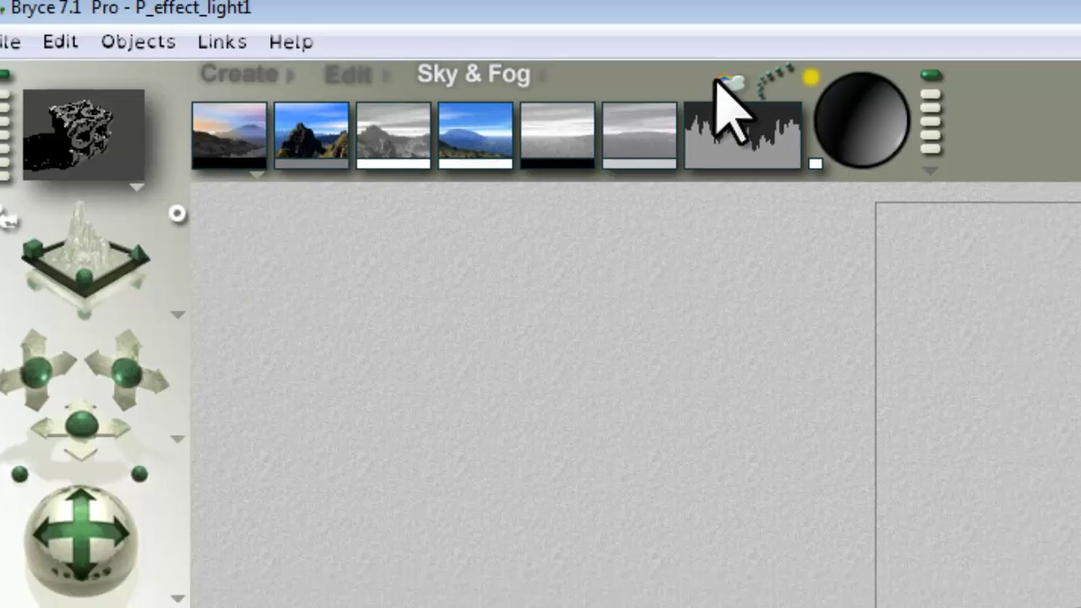
Enable an HDRI image for image-based lighting, generate it from the current sky without backdrop or Compat Specularity, and disable the sun light.
{"action": "left_click", "coordinate": [792, 102]}
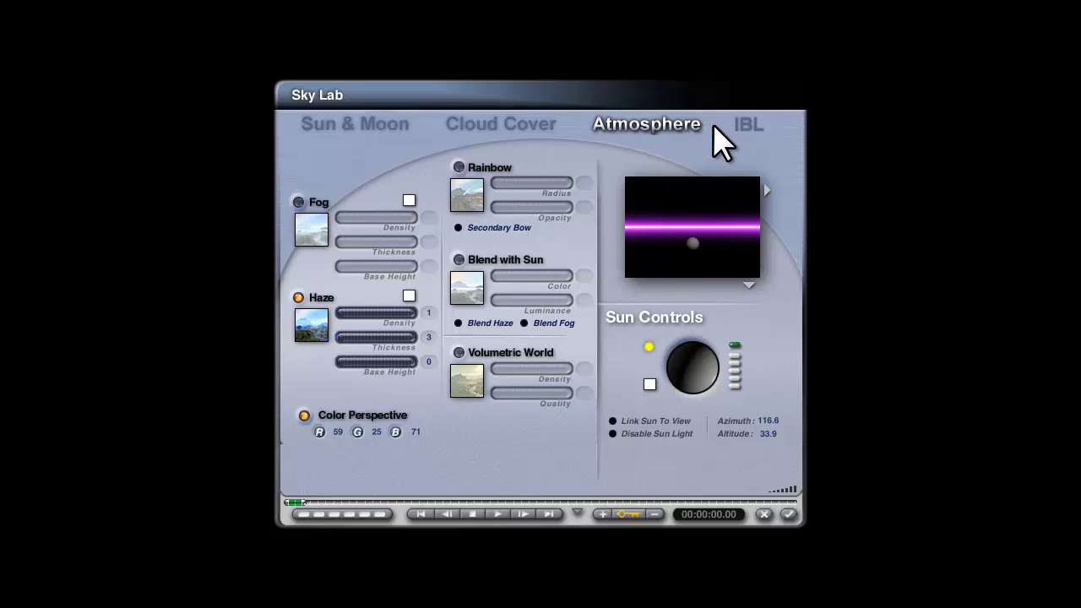
{"action": "left_click", "coordinate": [749, 124]}
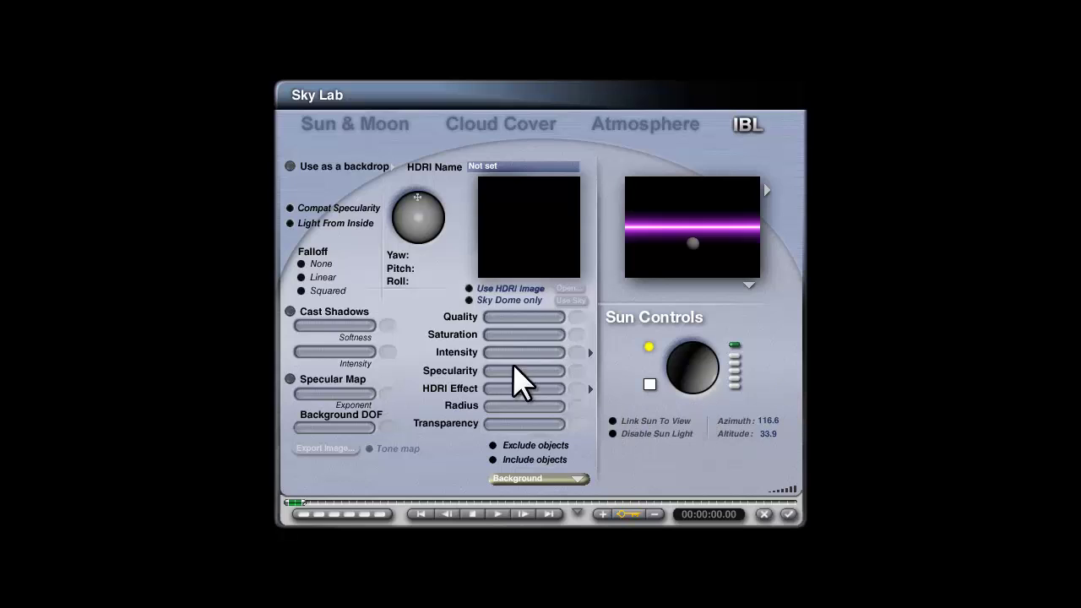
{"action": "left_click", "coordinate": [474, 289]}
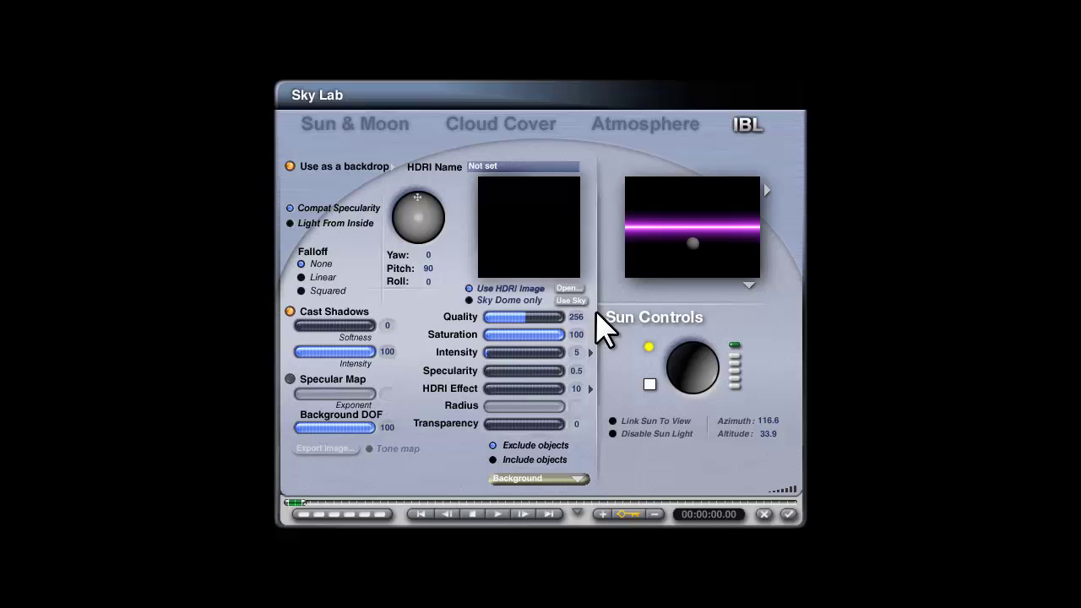
{"action": "left_click", "coordinate": [572, 302]}
{"action": "left_click", "coordinate": [644, 350]}
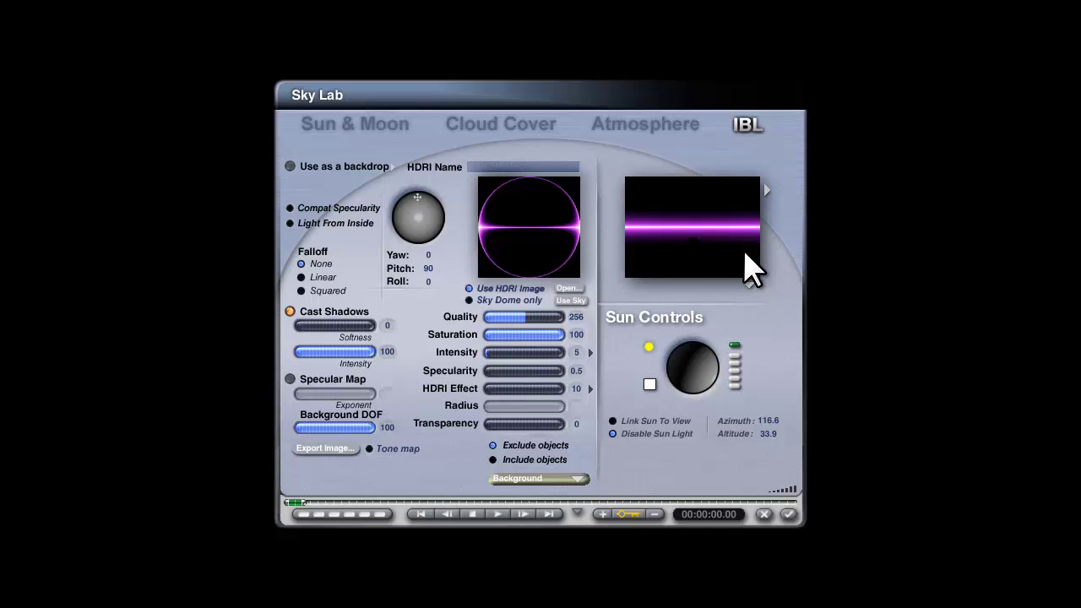
Export the IBL image as P_effect_light1_sm.bmp, a 24-bit bitmap of the Spherical type.
{"action": "left_click", "coordinate": [327, 449]}
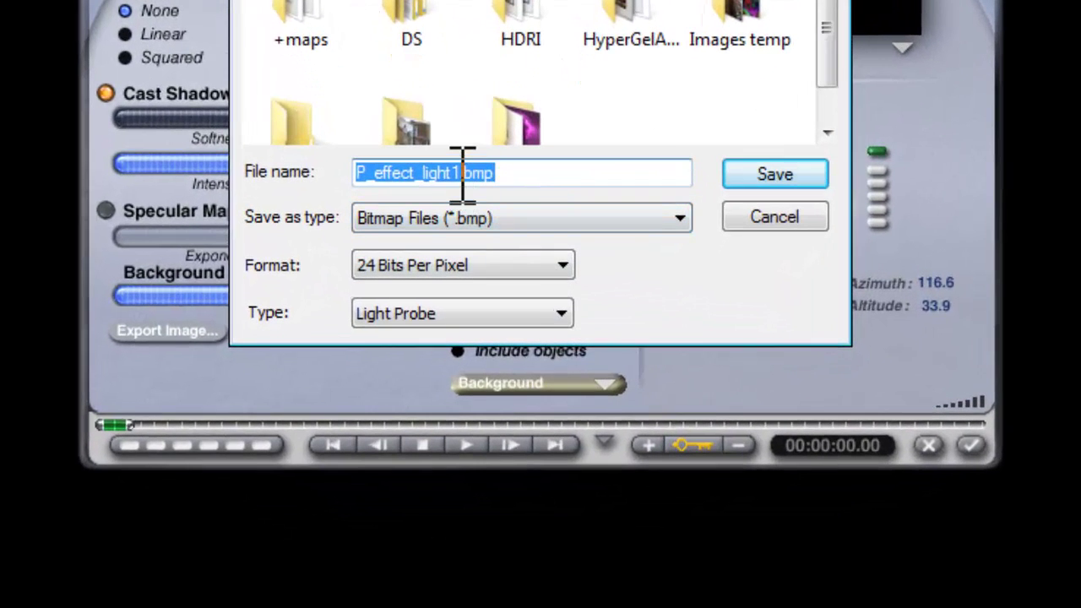
{"action": "left_click", "coordinate": [459, 169]}
{"action": "left_click", "coordinate": [463, 173]}
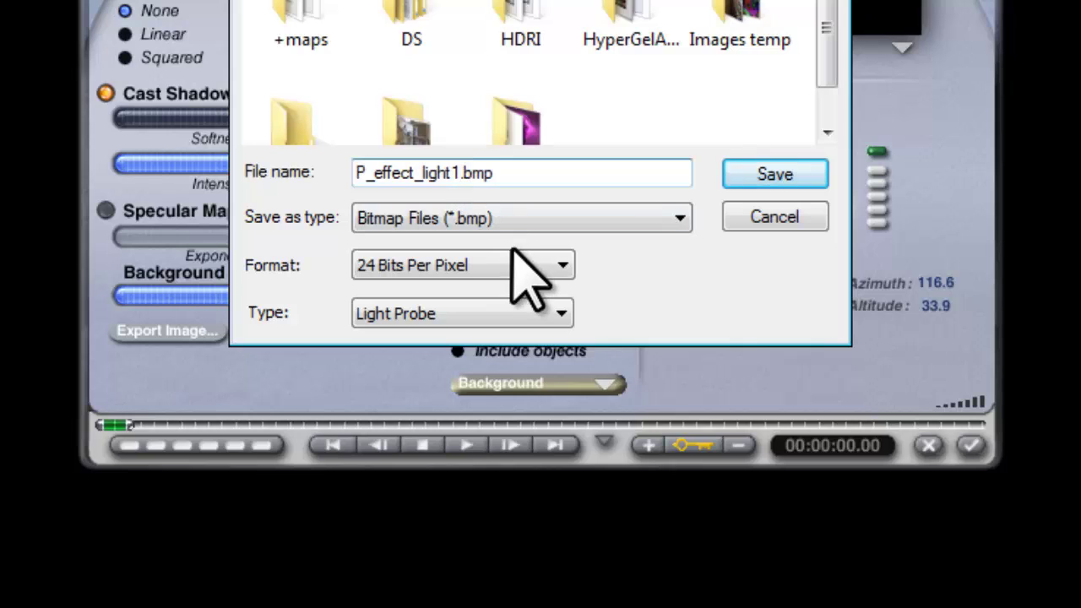
{"action": "type", "text": "_sm"}
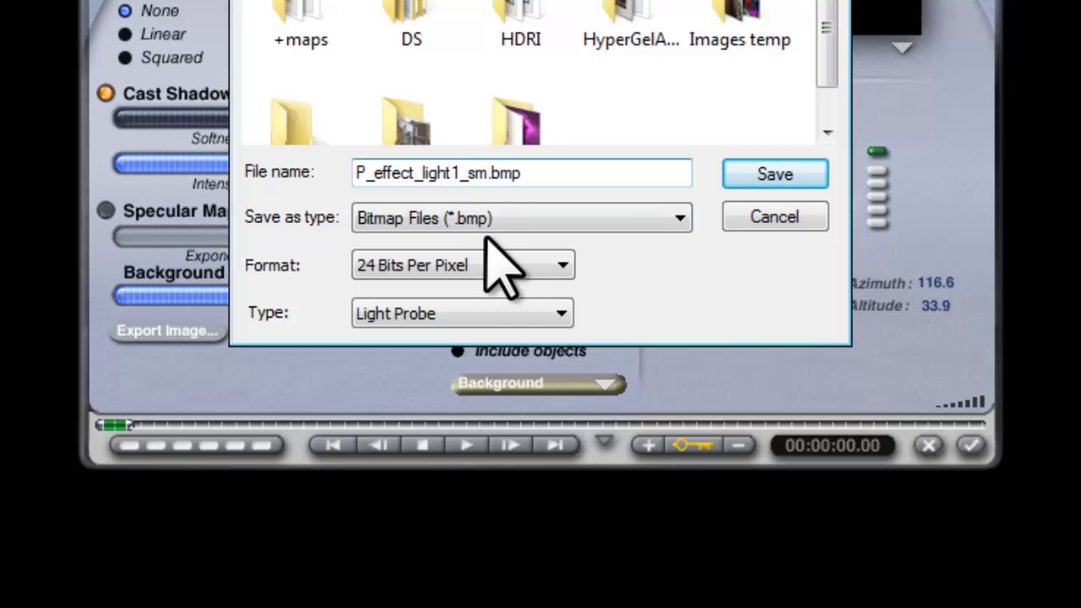
{"action": "left_click", "coordinate": [554, 314]}
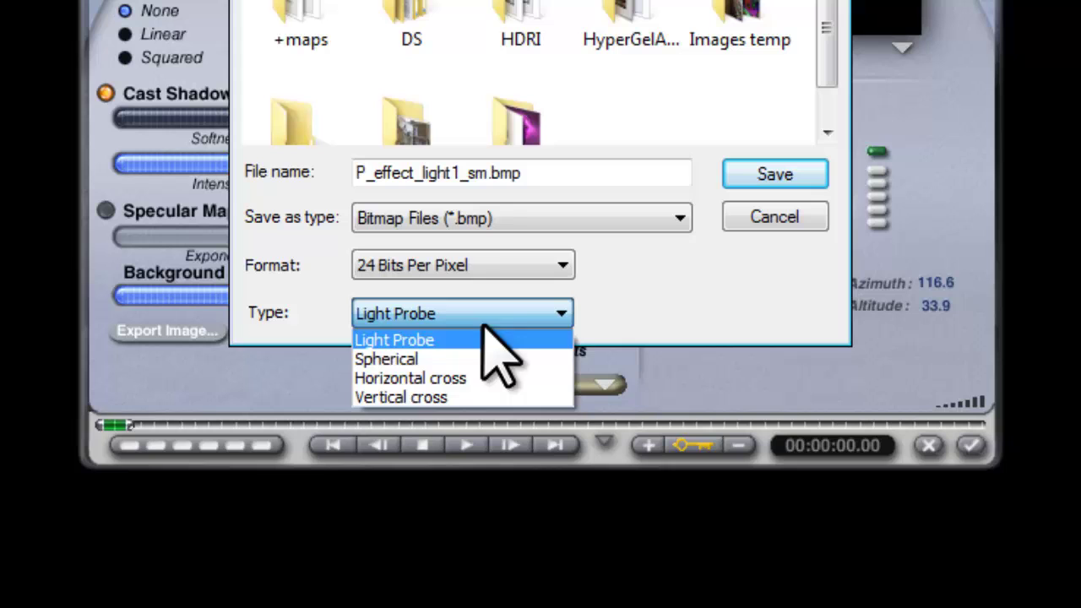
{"action": "left_click", "coordinate": [408, 357]}
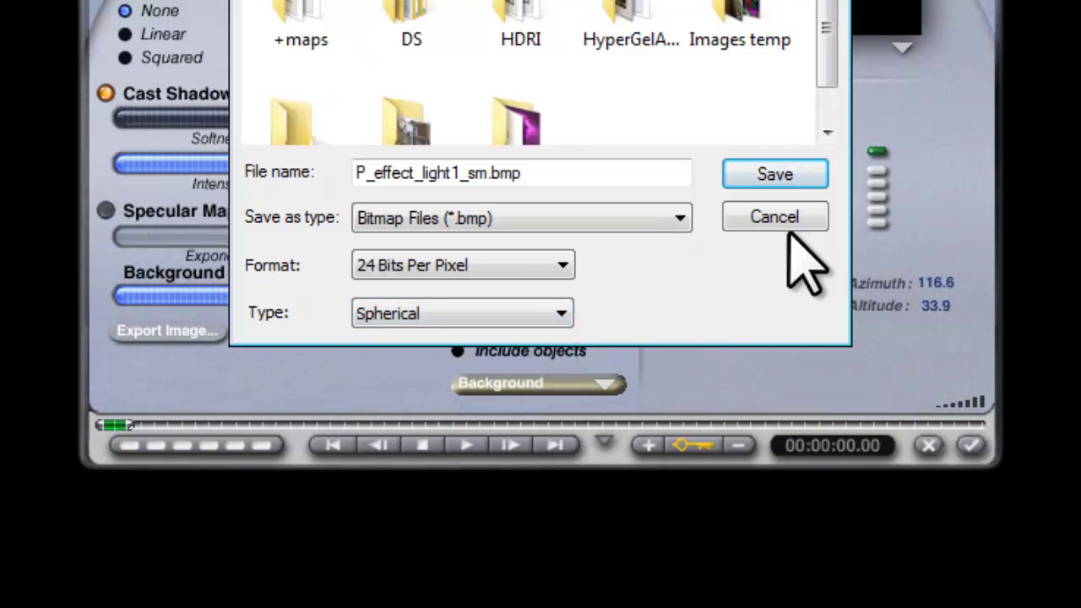
{"action": "left_click", "coordinate": [792, 174]}
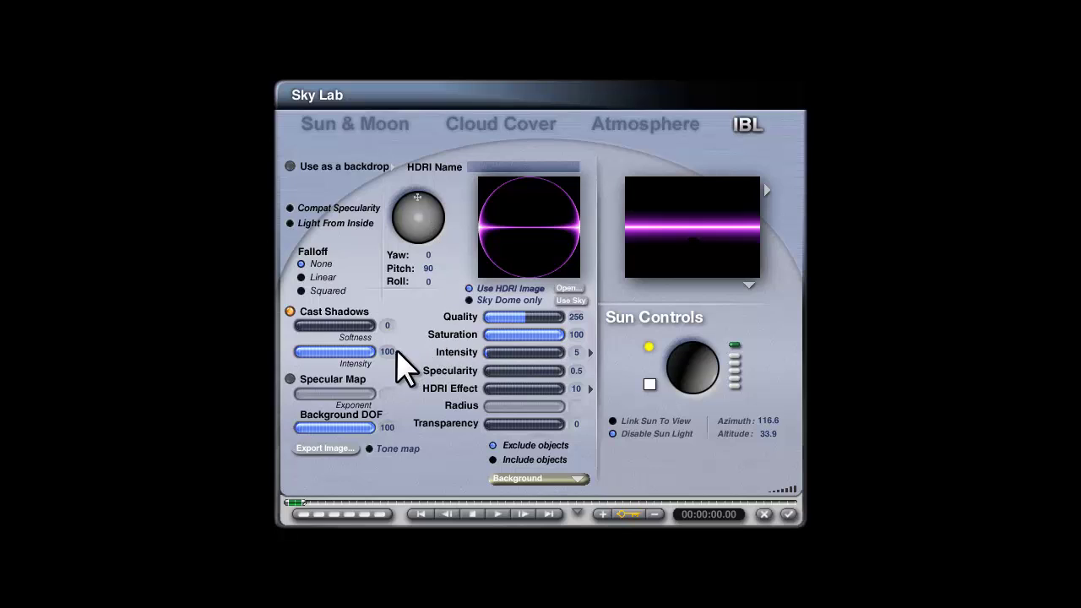
Render the preview in the scene and set the IBL specularity to 0.
{"action": "left_click", "coordinate": [760, 285]}
{"action": "left_click", "coordinate": [794, 310]}
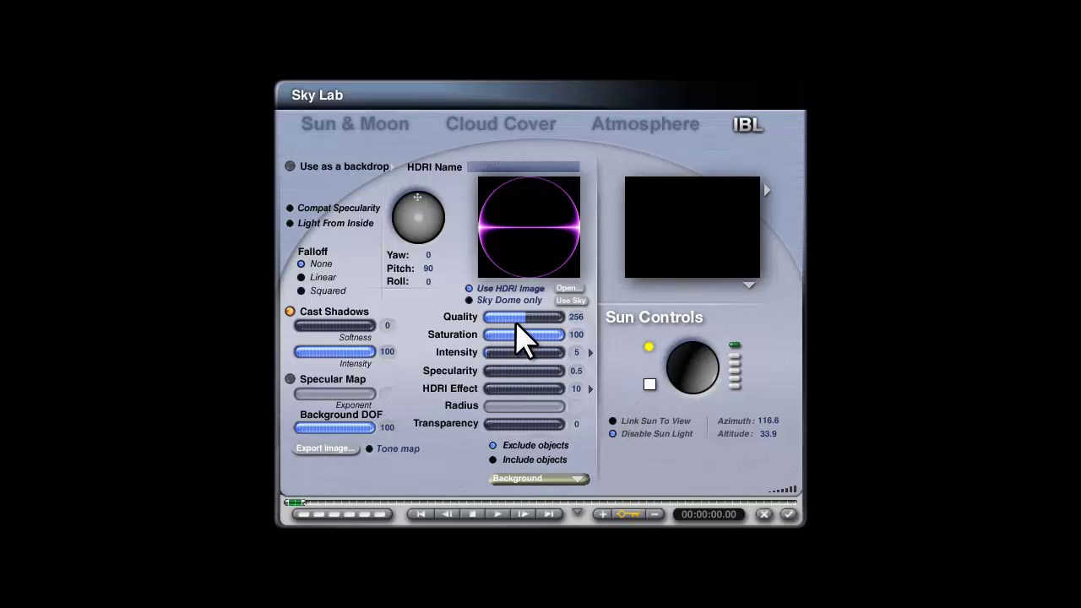
{"action": "left_click", "coordinate": [575, 372]}
{"action": "type", "text": "0"}
{"action": "key", "text": "Return"}
Rotate the HDRI light to yaw 230.7 and pitch 34.8, and raise the HDRI Effect to 957.
{"action": "left_click_drag", "start_coordinate": [495, 389], "coordinate": [536, 377]}
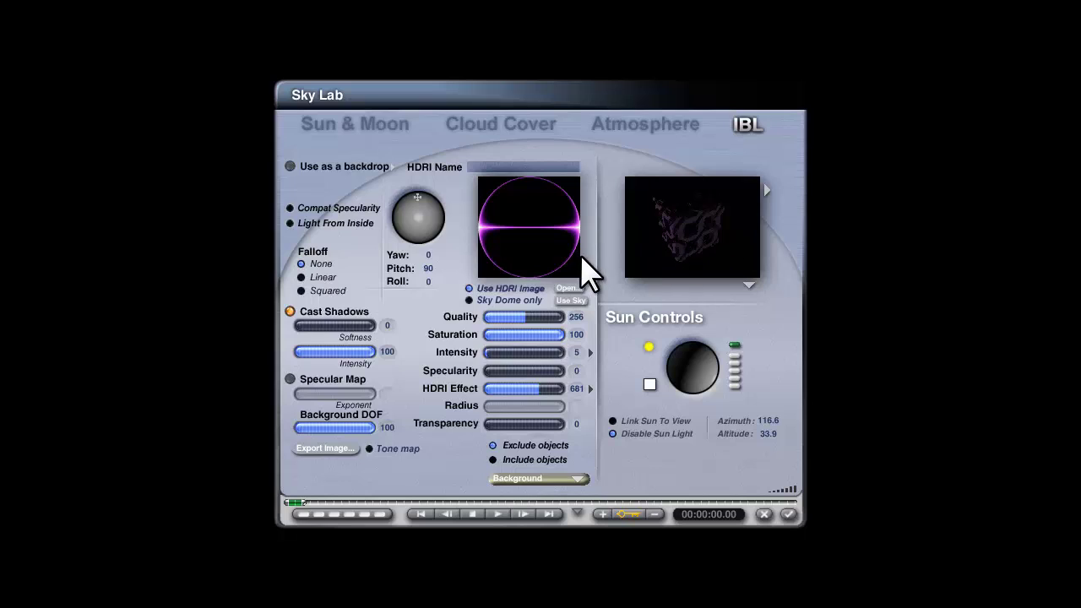
{"action": "left_click_drag", "start_coordinate": [423, 223], "coordinate": [425, 207]}
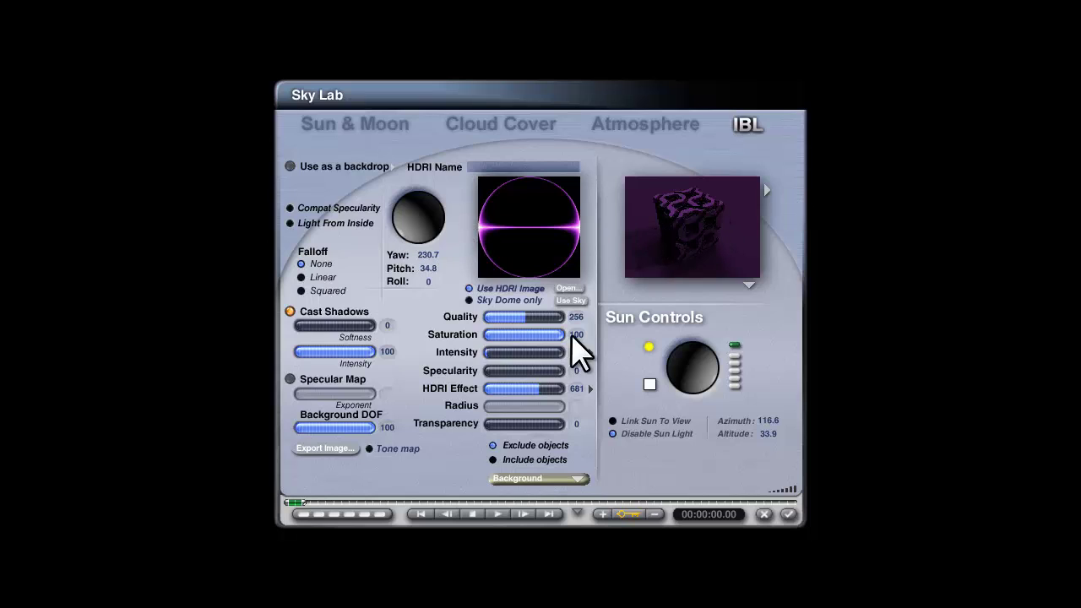
{"action": "left_click_drag", "start_coordinate": [530, 389], "coordinate": [598, 392]}
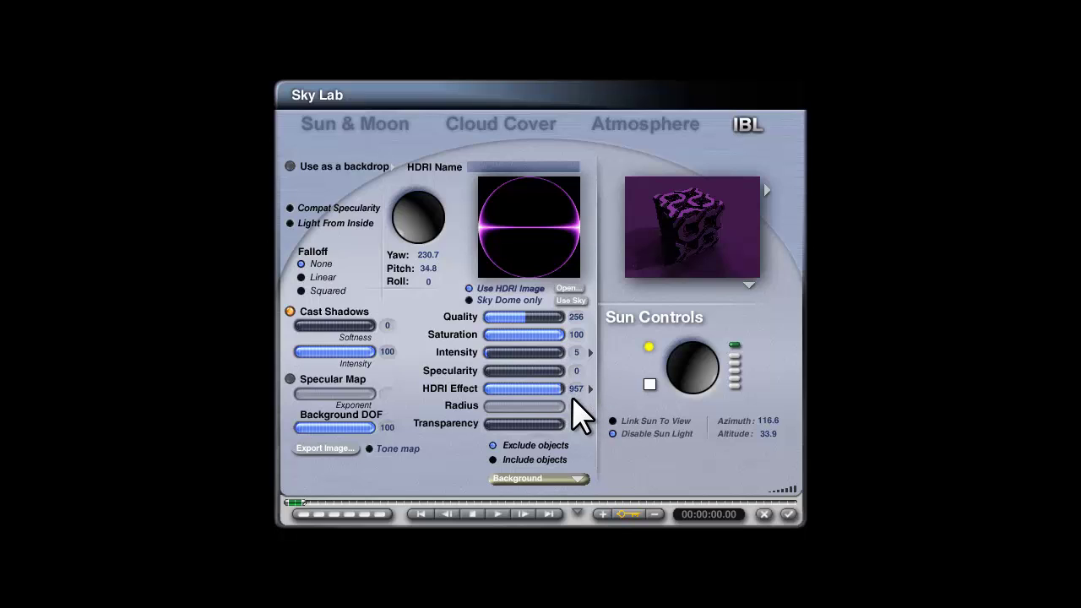
Set the IBL intensity to 8 and lower the HDRI Effect.
{"action": "left_click", "coordinate": [591, 353]}
{"action": "left_click", "coordinate": [621, 365]}
{"action": "left_click", "coordinate": [491, 352]}
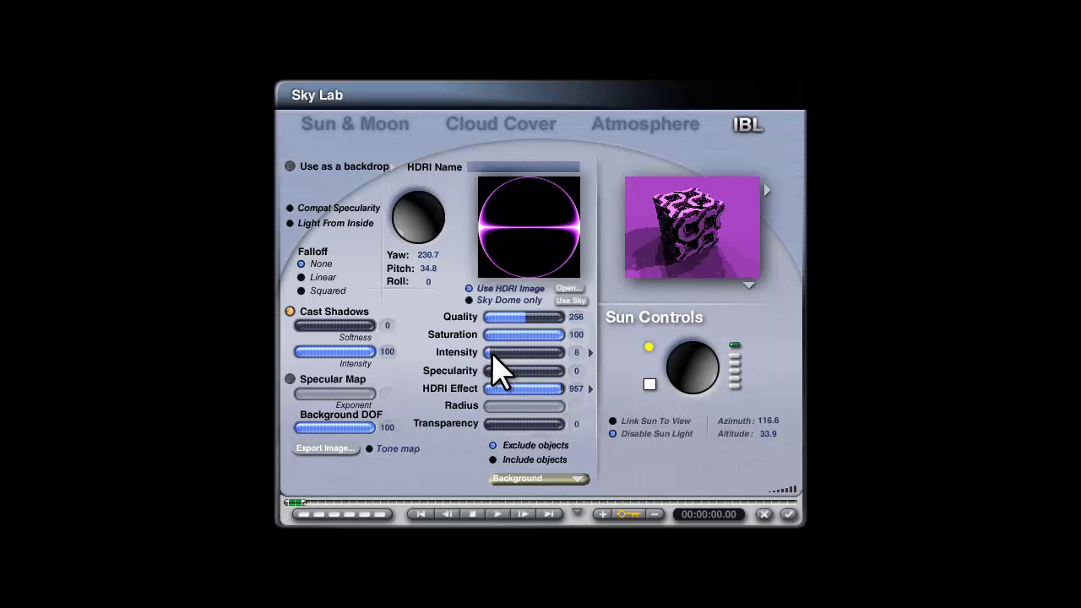
{"action": "left_click", "coordinate": [519, 388]}
{"action": "left_click", "coordinate": [529, 387]}
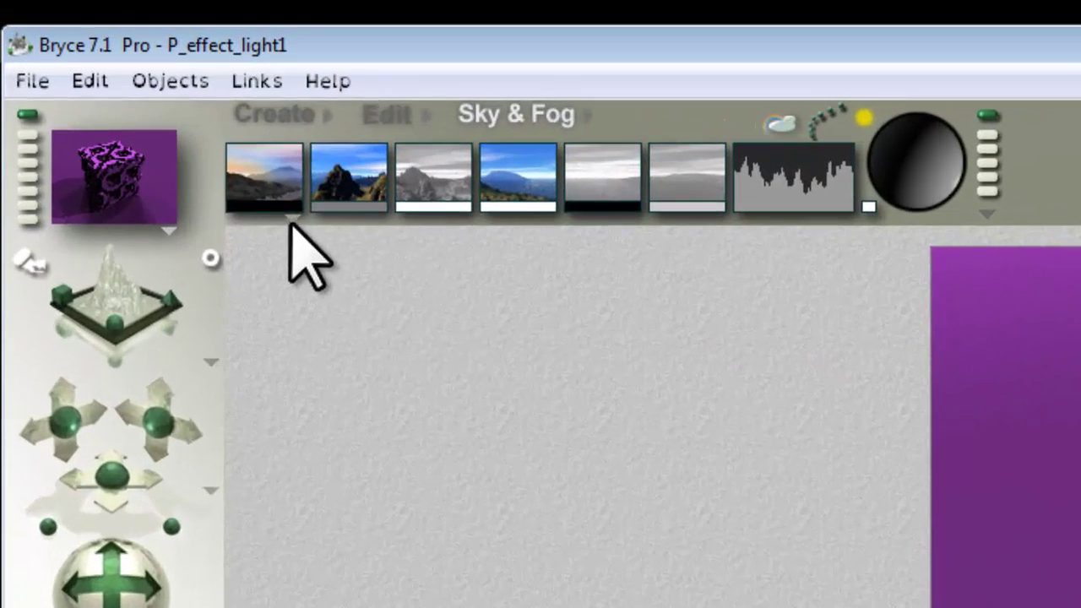
Switch the sky from Custom Sky to Atmosphere Off and render the scene.
{"action": "left_click", "coordinate": [104, 79]}
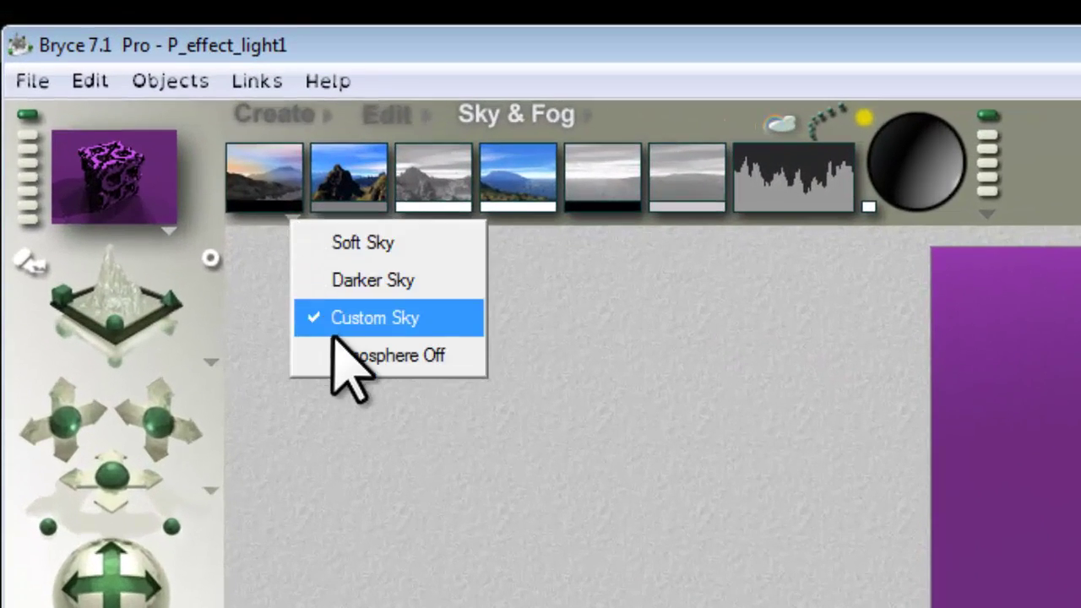
{"action": "left_click", "coordinate": [121, 125]}
{"action": "left_click_drag", "start_coordinate": [289, 207], "coordinate": [622, 207]}
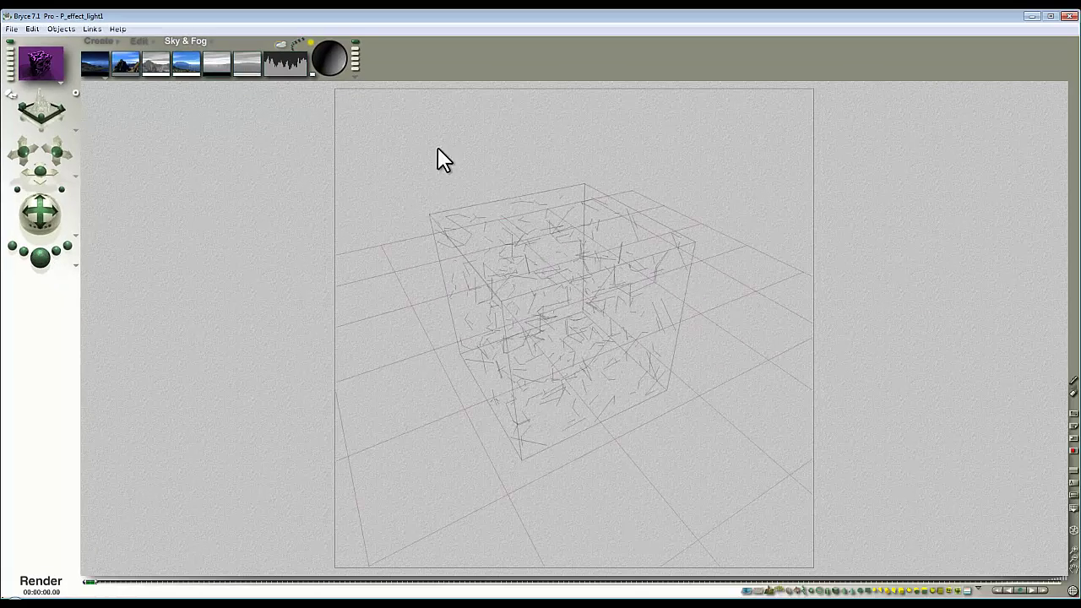
{"action": "key", "text": "ctrl+r"}
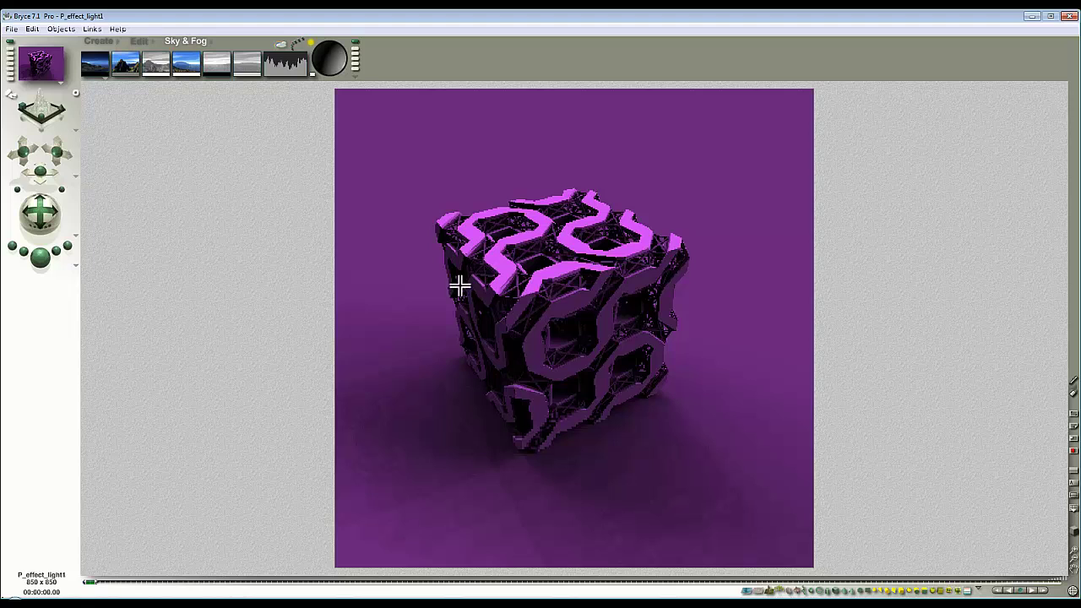
Lower the IBL HDRI Effect to 327 in the Sky Lab and render the scene.
{"action": "left_click", "coordinate": [279, 45]}
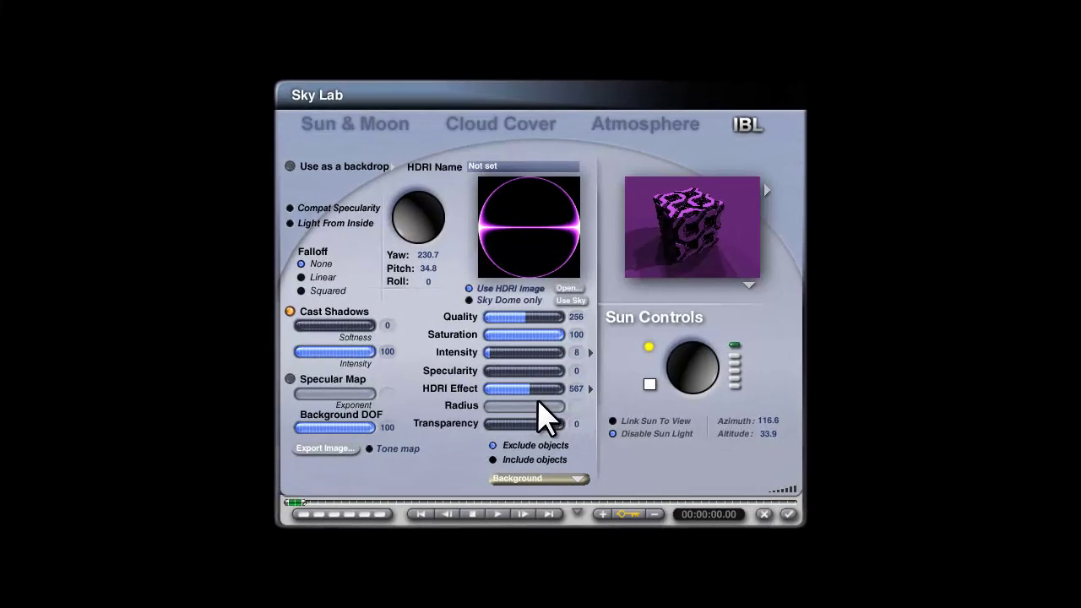
{"action": "left_click_drag", "start_coordinate": [516, 389], "coordinate": [510, 388]}
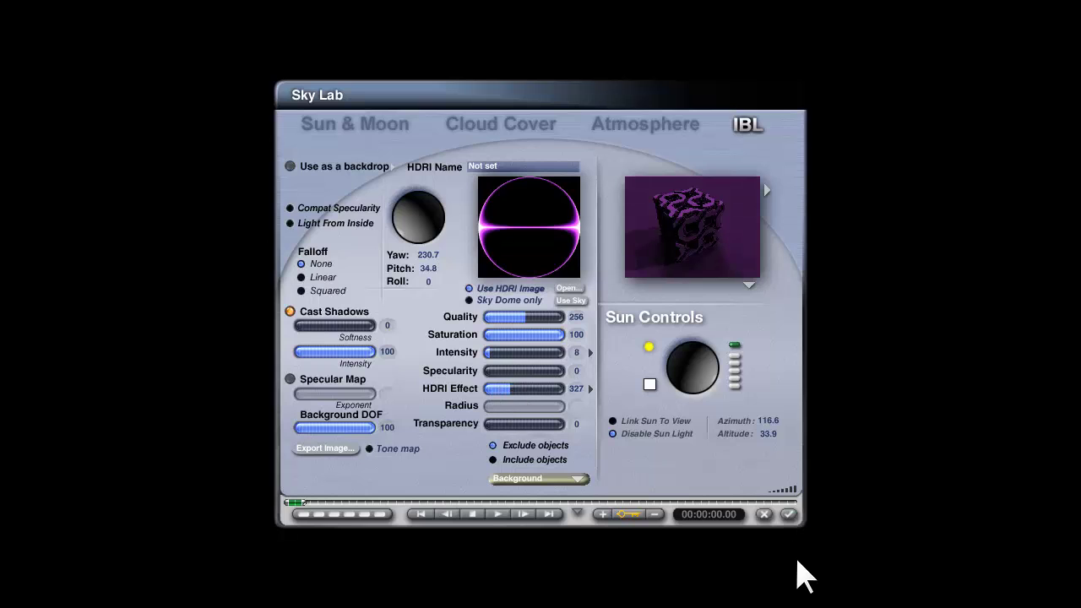
{"action": "left_click", "coordinate": [791, 515]}
{"action": "left_click", "coordinate": [36, 265]}
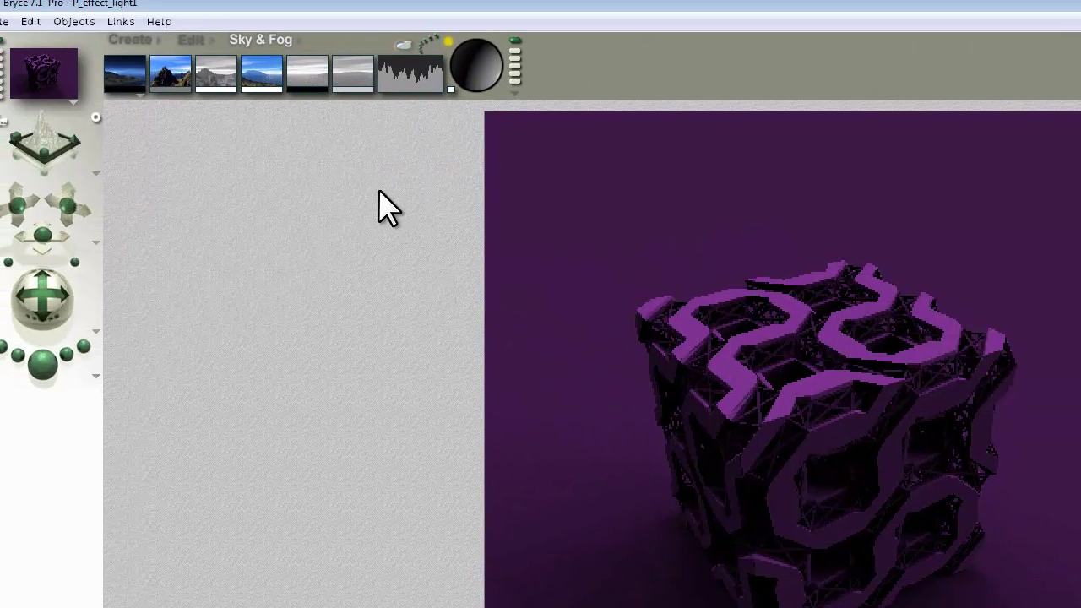
Create a sphere and switch its material from surface to volume.
{"action": "left_click", "coordinate": [148, 49]}
{"action": "left_click", "coordinate": [300, 87]}
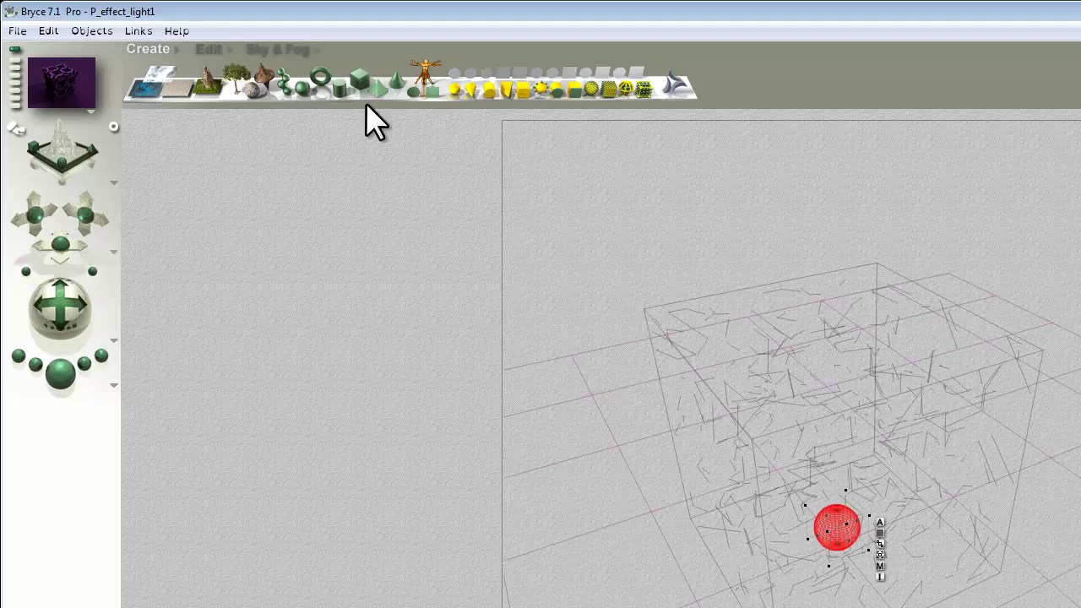
{"action": "left_click", "coordinate": [879, 558]}
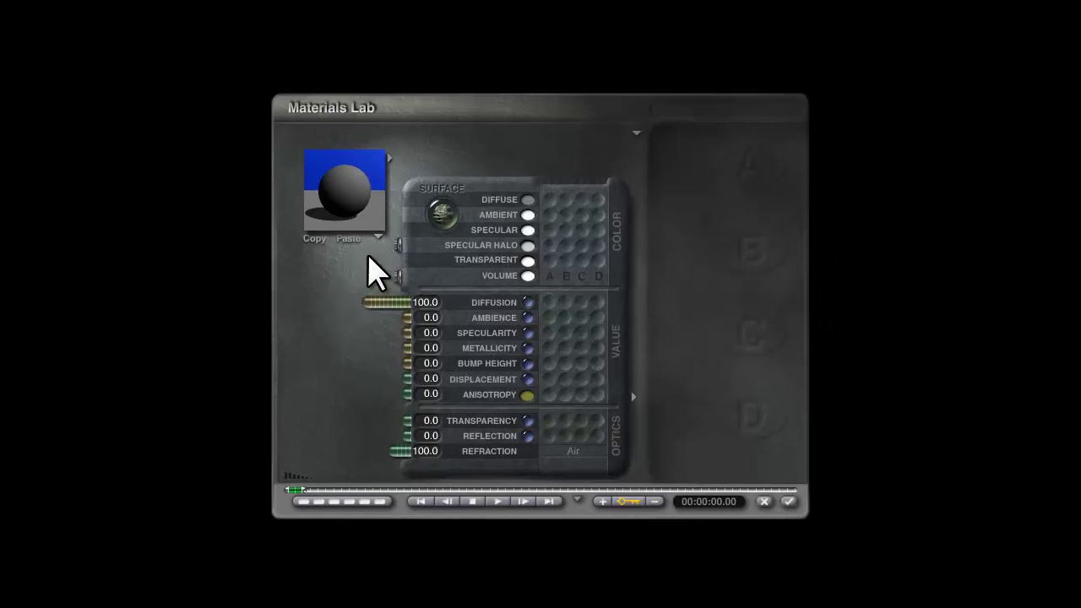
{"action": "left_click", "coordinate": [443, 217]}
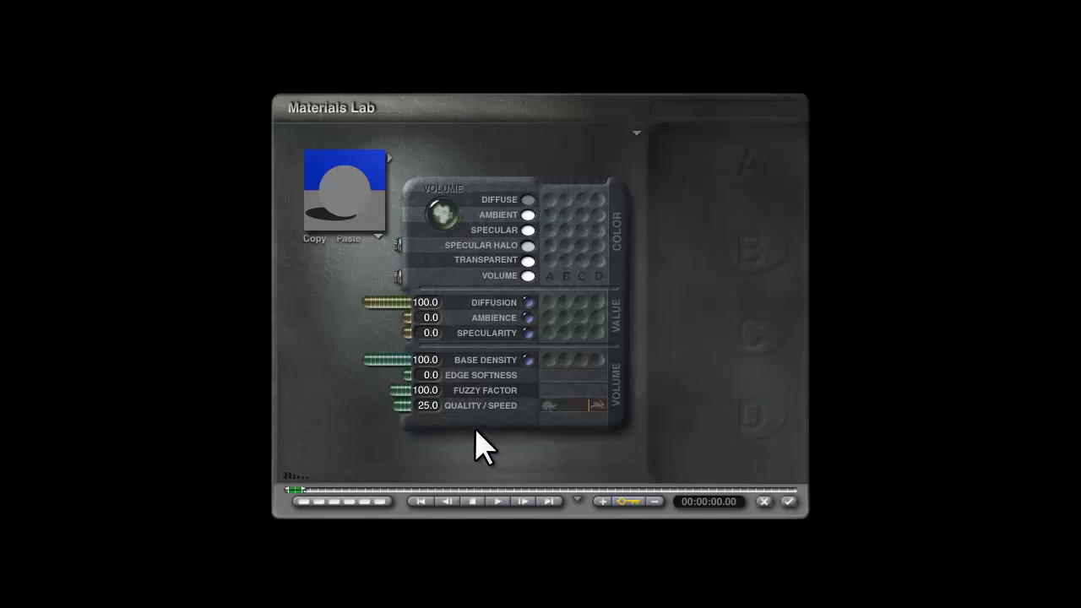
Set the sphere's volume material to Basic Shading and turn off Cast Shadows.
{"action": "left_click", "coordinate": [641, 134]}
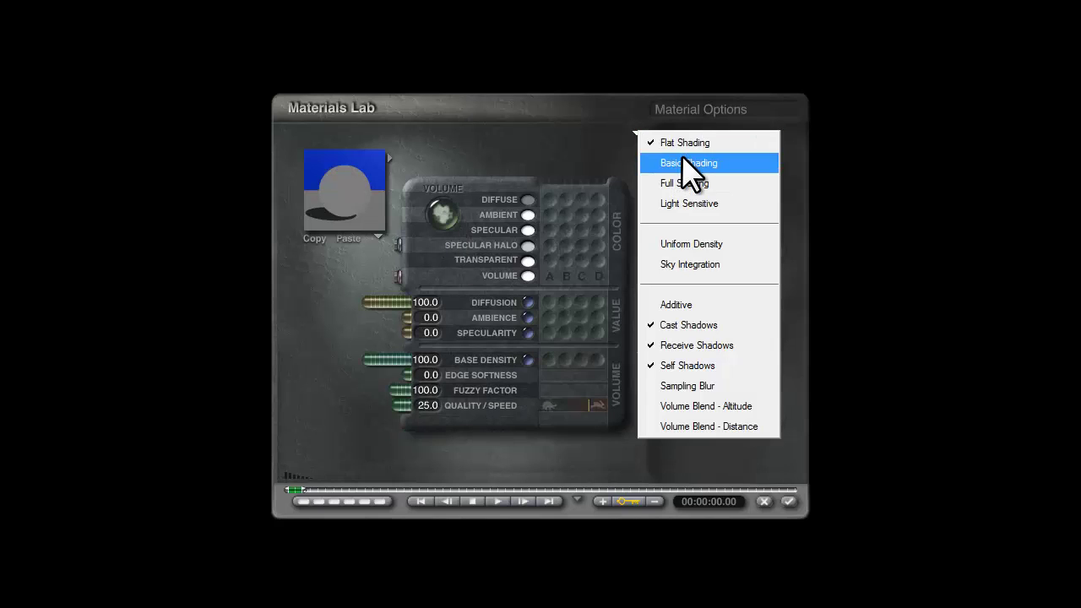
{"action": "left_click", "coordinate": [685, 162]}
{"action": "left_click", "coordinate": [638, 132]}
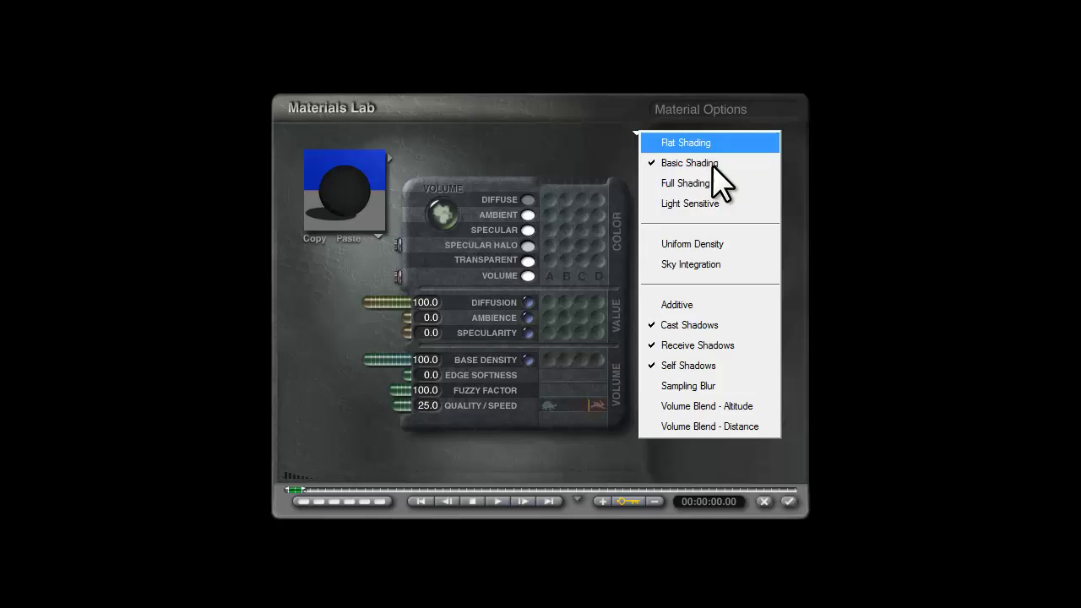
{"action": "left_click", "coordinate": [693, 319]}
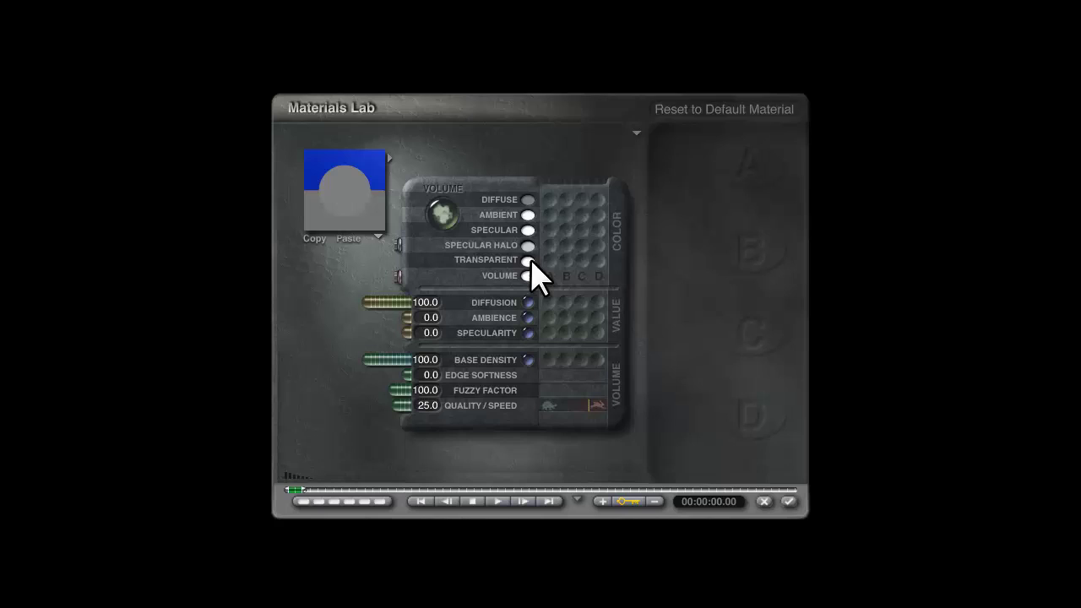
Give the sphere's volume material a purple diffuse colour, Base Density 44, Edge Softness 100 and Fuzzy Factor 300.
{"action": "left_click", "coordinate": [528, 200]}
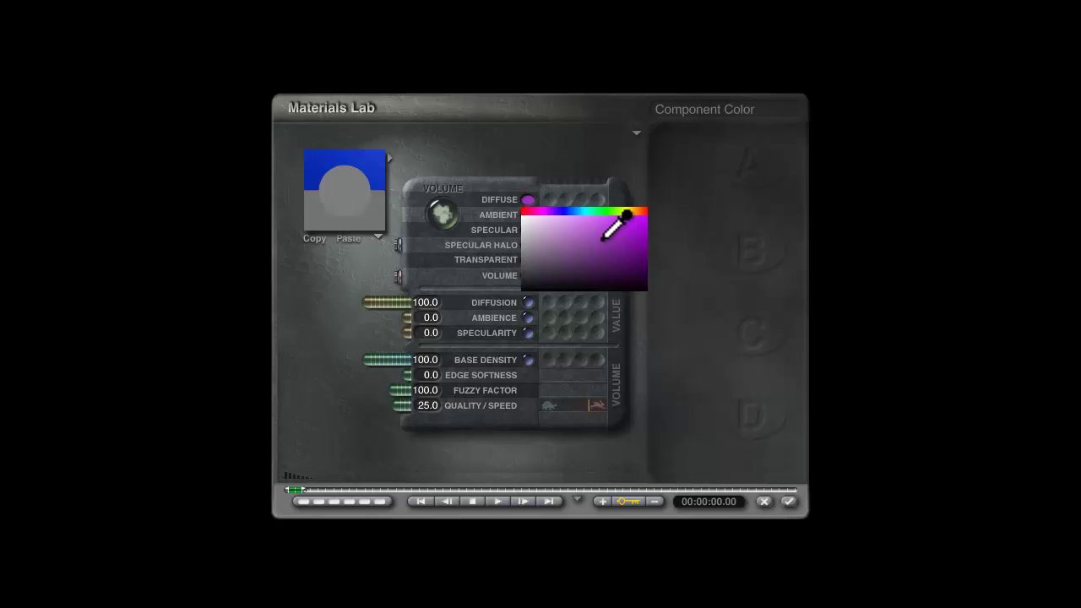
{"action": "left_click", "coordinate": [605, 237]}
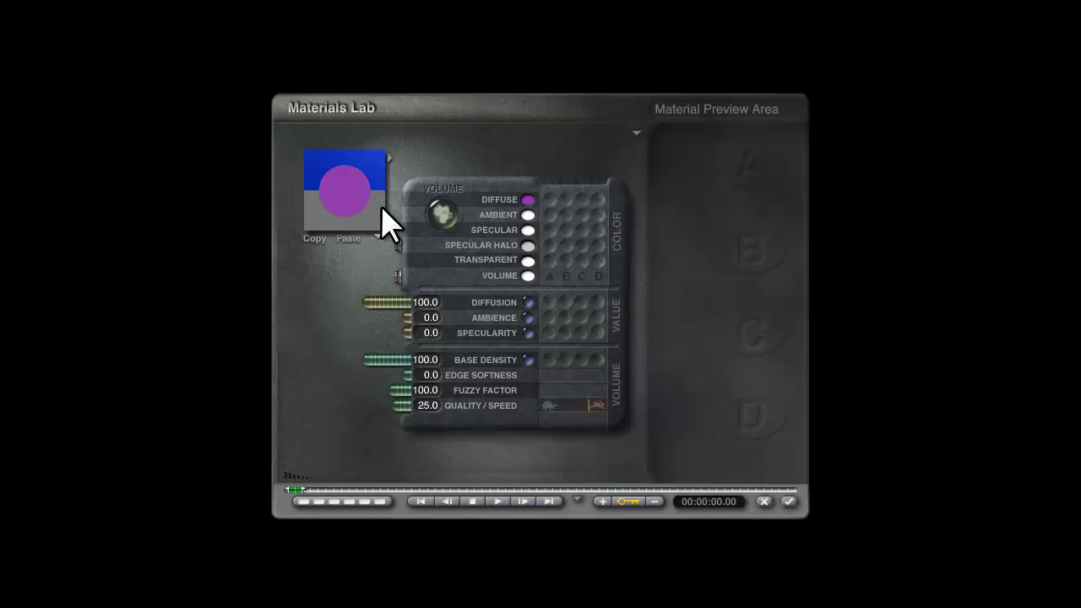
{"action": "left_click_drag", "start_coordinate": [394, 393], "coordinate": [324, 395]}
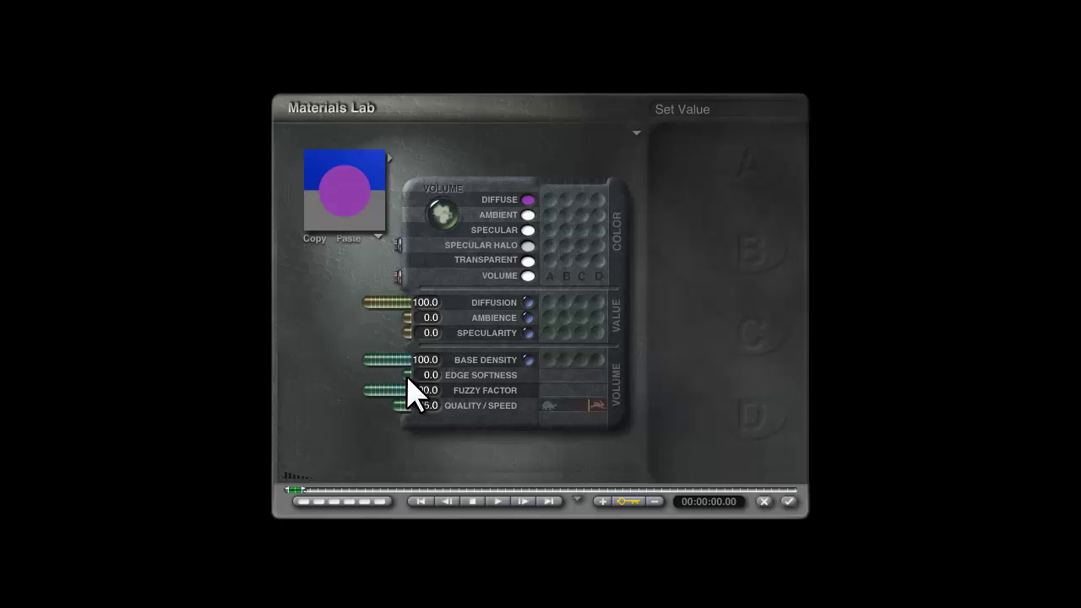
{"action": "left_click_drag", "start_coordinate": [408, 376], "coordinate": [266, 394]}
{"action": "left_click_drag", "start_coordinate": [369, 365], "coordinate": [389, 358]}
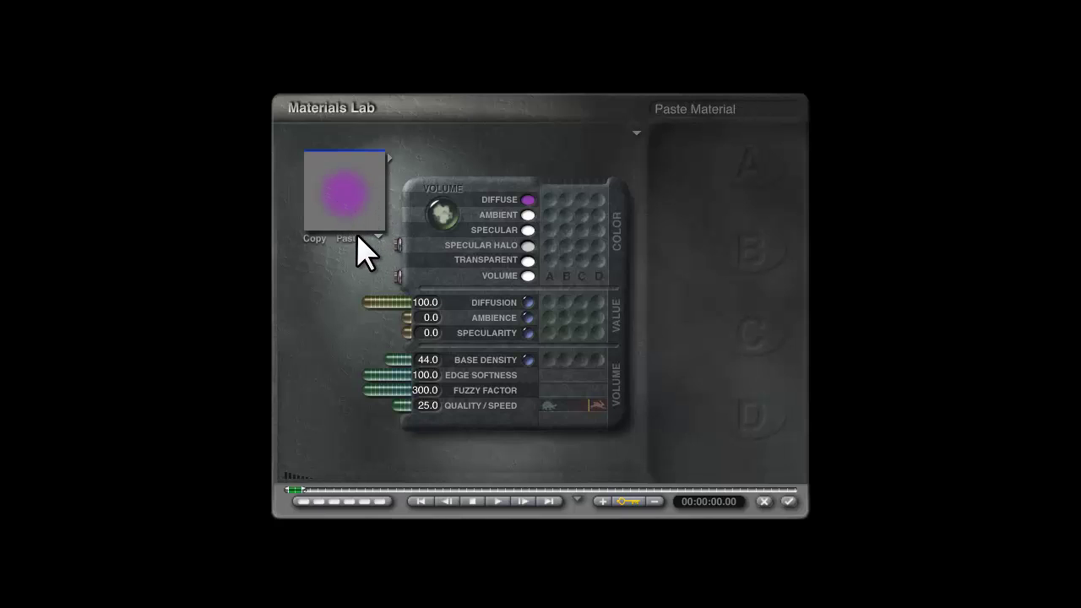
{"action": "left_click", "coordinate": [789, 501]}
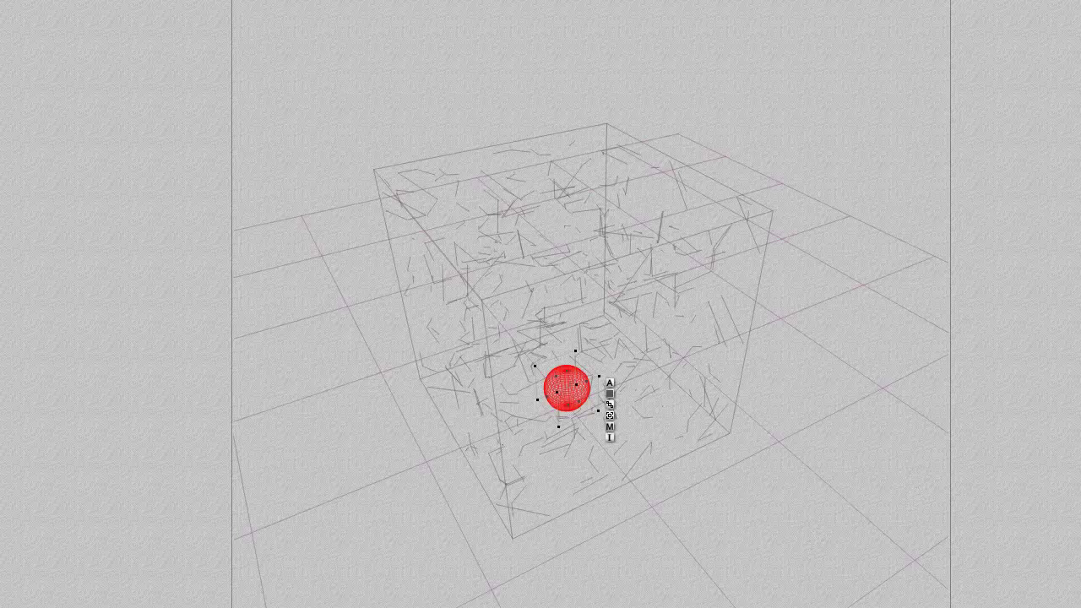
Enlarge the sphere well beyond the cube's size, position it behind and above the cube, and render the scene.
{"action": "left_click_drag", "start_coordinate": [0, 62], "coordinate": [9, 62]}
{"action": "left_click_drag", "start_coordinate": [623, 546], "coordinate": [672, 240]}
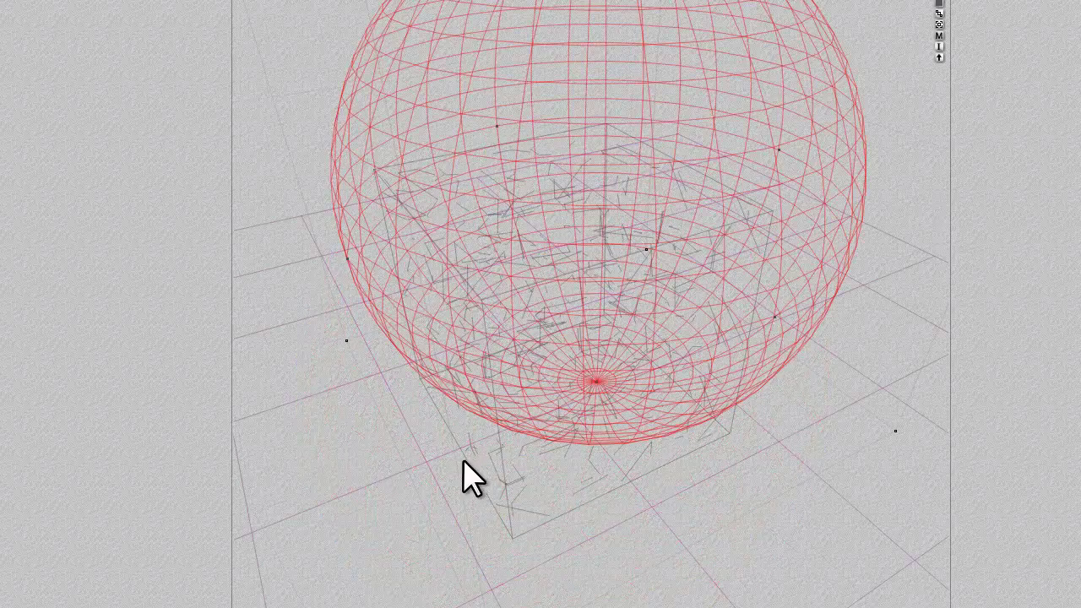
{"action": "key", "text": "2"}
{"action": "left_click_drag", "start_coordinate": [510, 295], "coordinate": [513, 292]}
{"action": "key", "text": "1"}
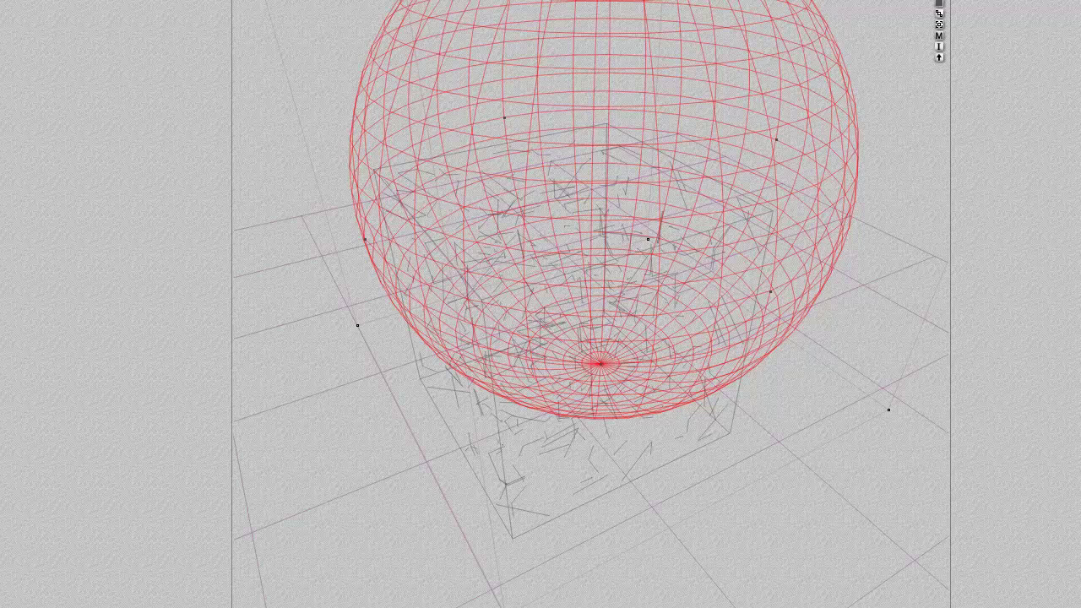
{"action": "left_click", "coordinate": [25, 320]}
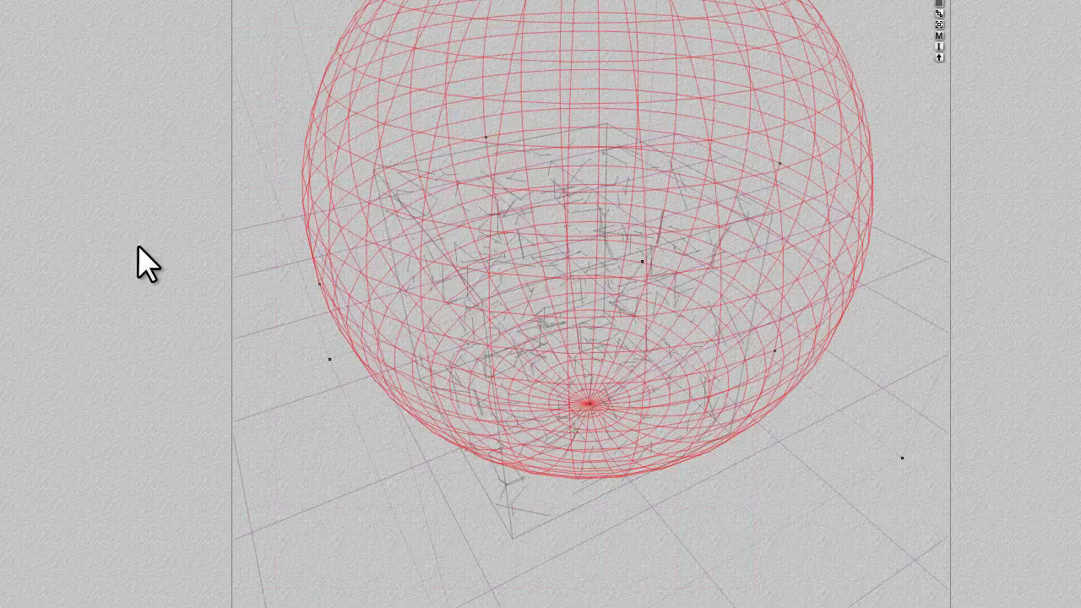
{"action": "left_click", "coordinate": [2, 300]}
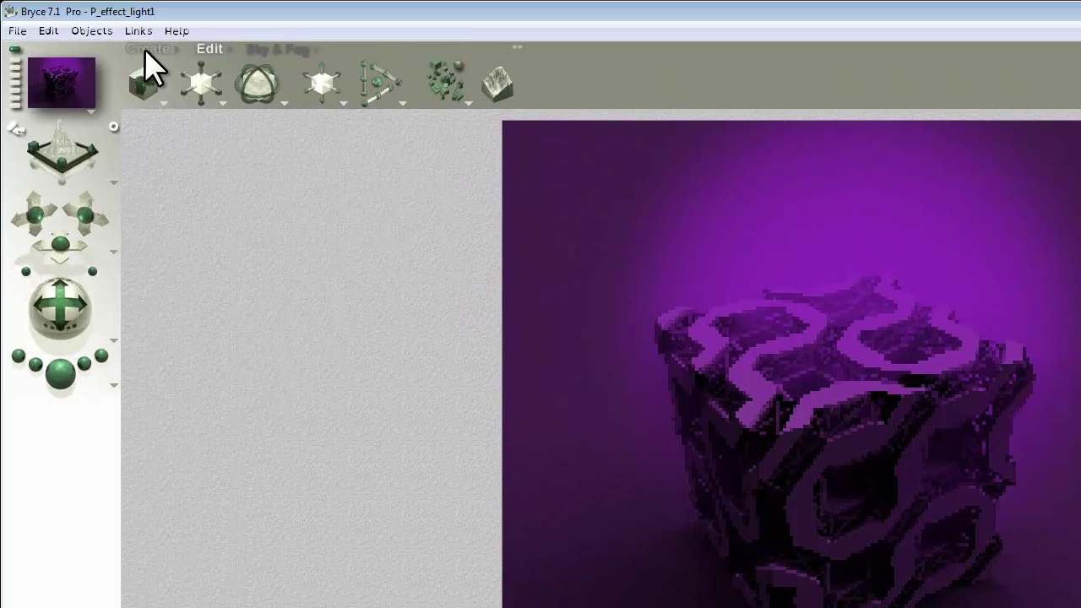
Create a radial light and set its falloff to Linear.
{"action": "left_click", "coordinate": [145, 49]}
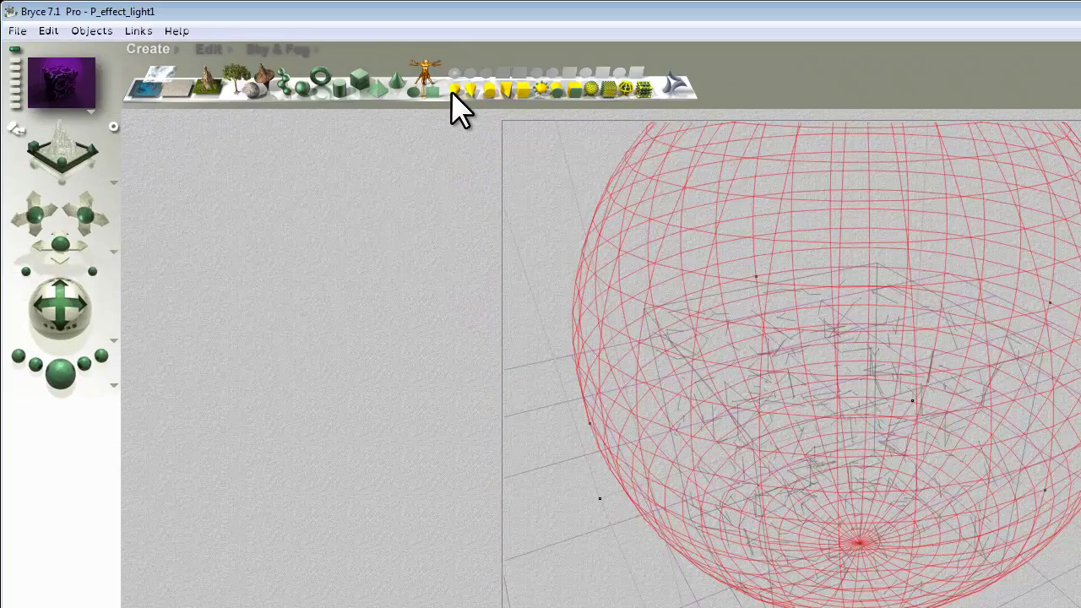
{"action": "left_click", "coordinate": [454, 89]}
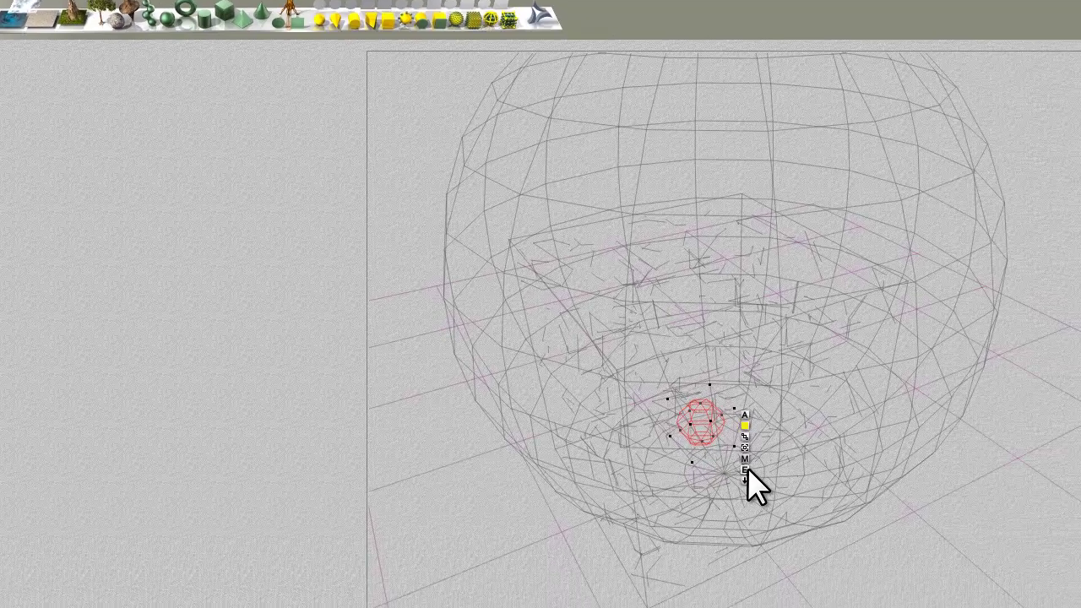
{"action": "left_click", "coordinate": [882, 538]}
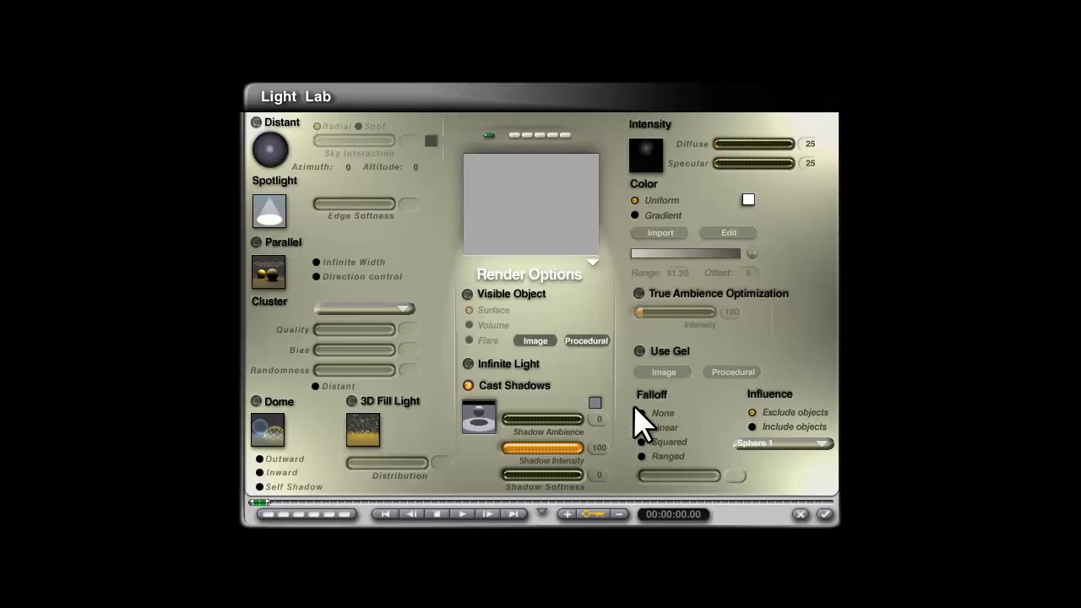
{"action": "left_click", "coordinate": [642, 427]}
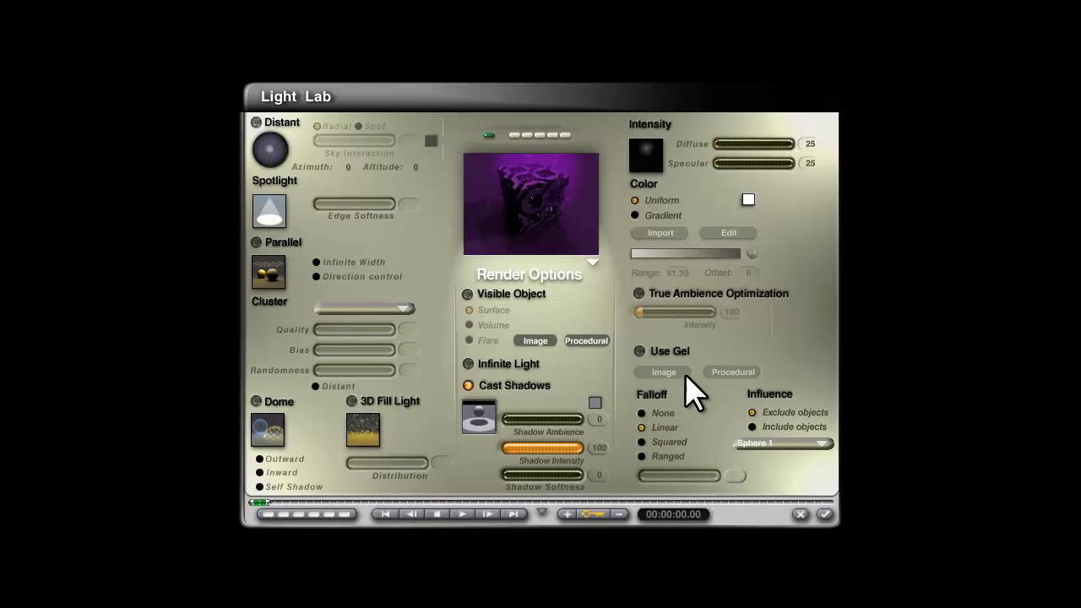
Enable a procedural gel on the radial light and drive its diffuse colour with an image texture in channel A.
{"action": "left_click", "coordinate": [640, 351]}
{"action": "left_click", "coordinate": [733, 372]}
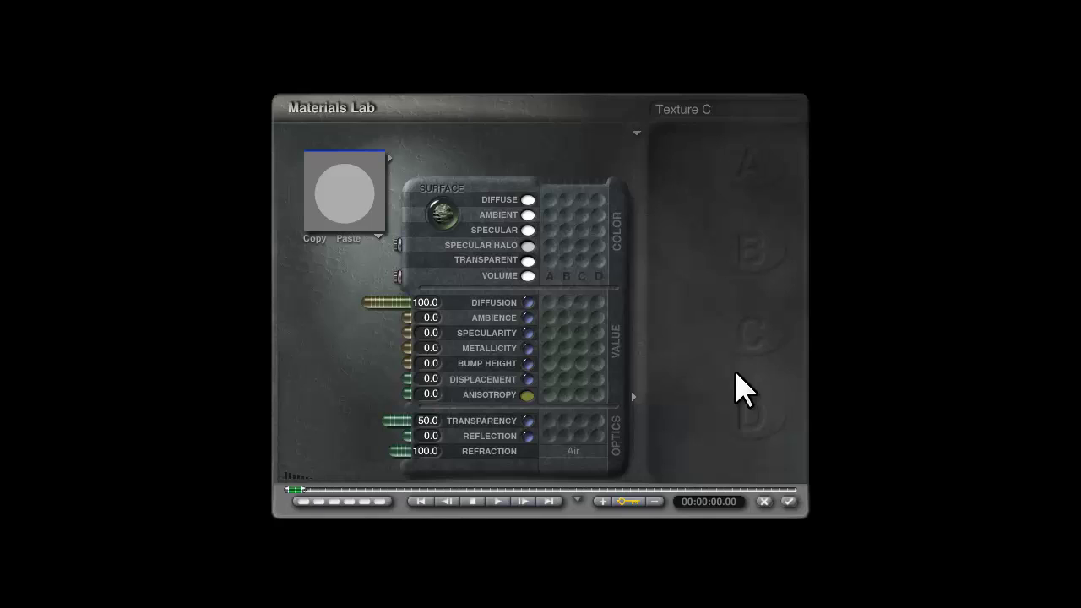
{"action": "left_click", "coordinate": [550, 200]}
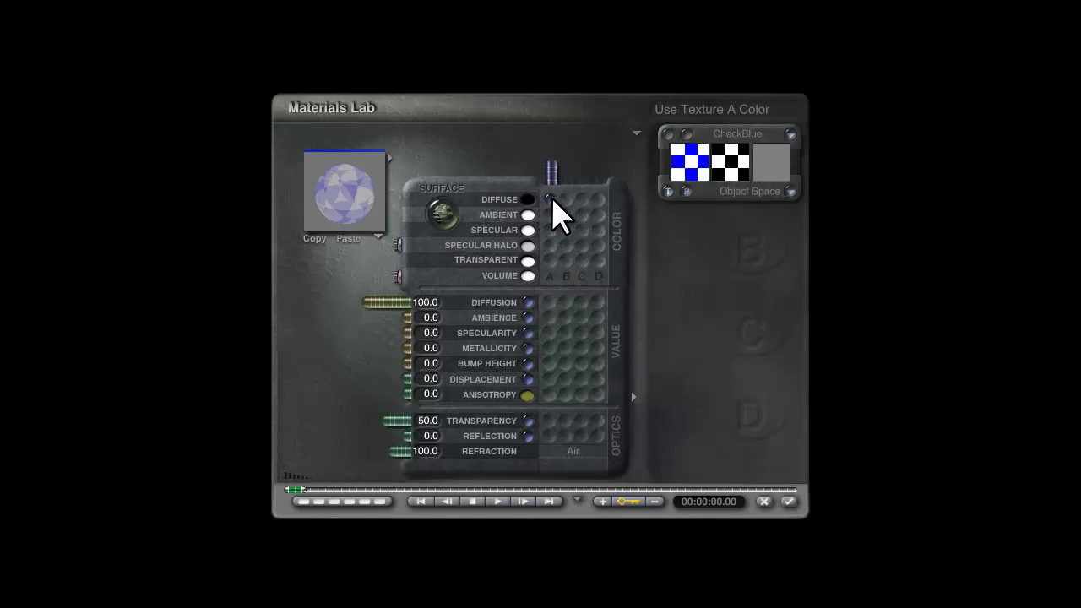
{"action": "left_click", "coordinate": [686, 191]}
Load P_effect_light1_sm.bmp into an empty picture slot and use it as the gel's texture.
{"action": "left_click", "coordinate": [687, 135]}
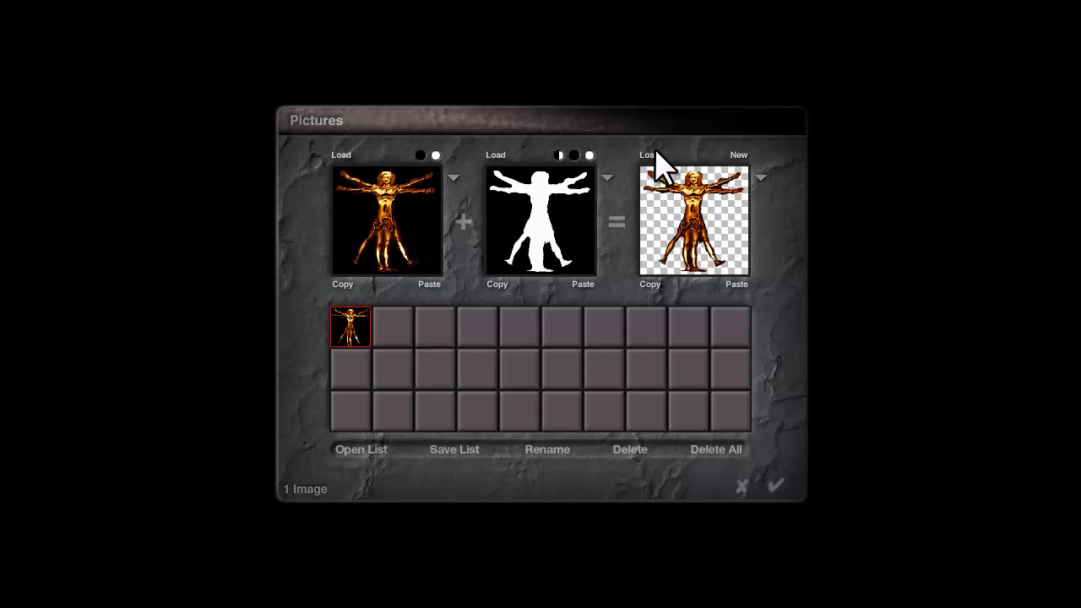
{"action": "left_click", "coordinate": [395, 325]}
{"action": "left_click_drag", "start_coordinate": [703, 294], "coordinate": [704, 306]}
{"action": "scroll", "coordinate": [710, 323], "scroll_direction": "down", "scroll_amount": 1}
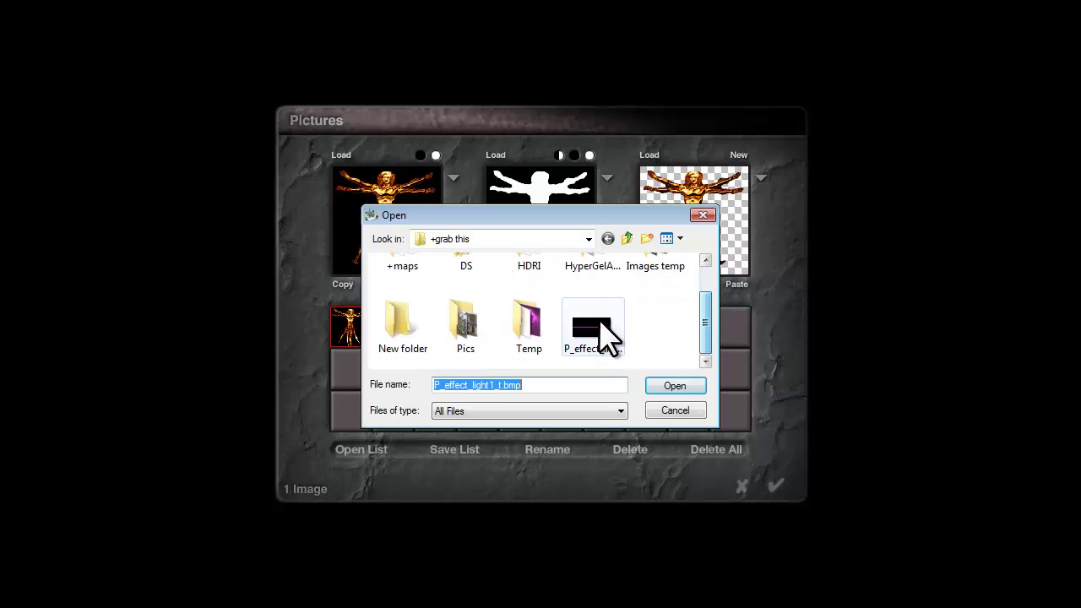
{"action": "left_click", "coordinate": [589, 330]}
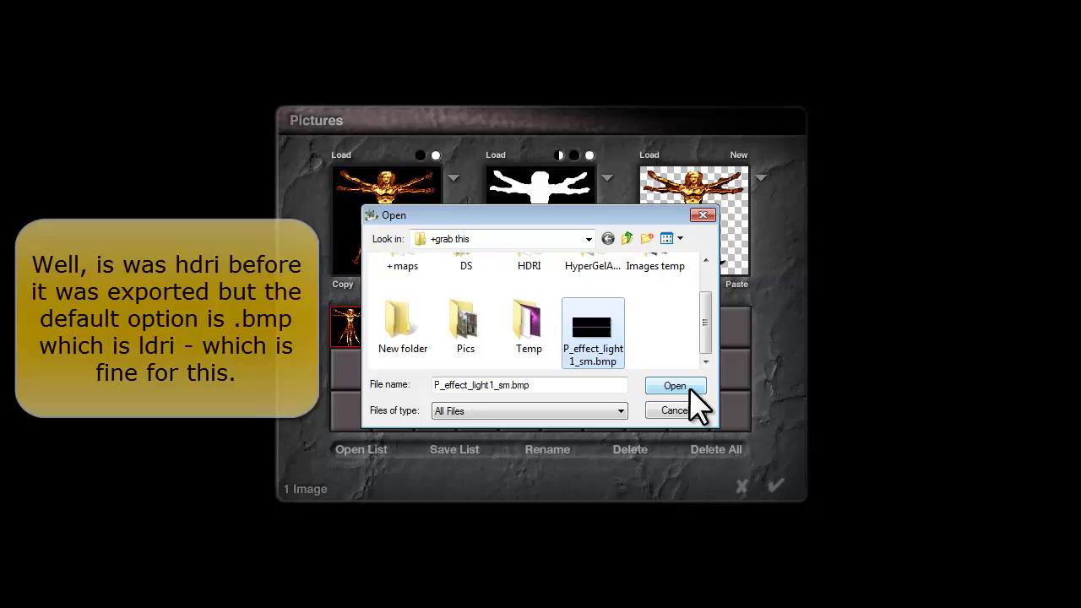
{"action": "left_click", "coordinate": [688, 386]}
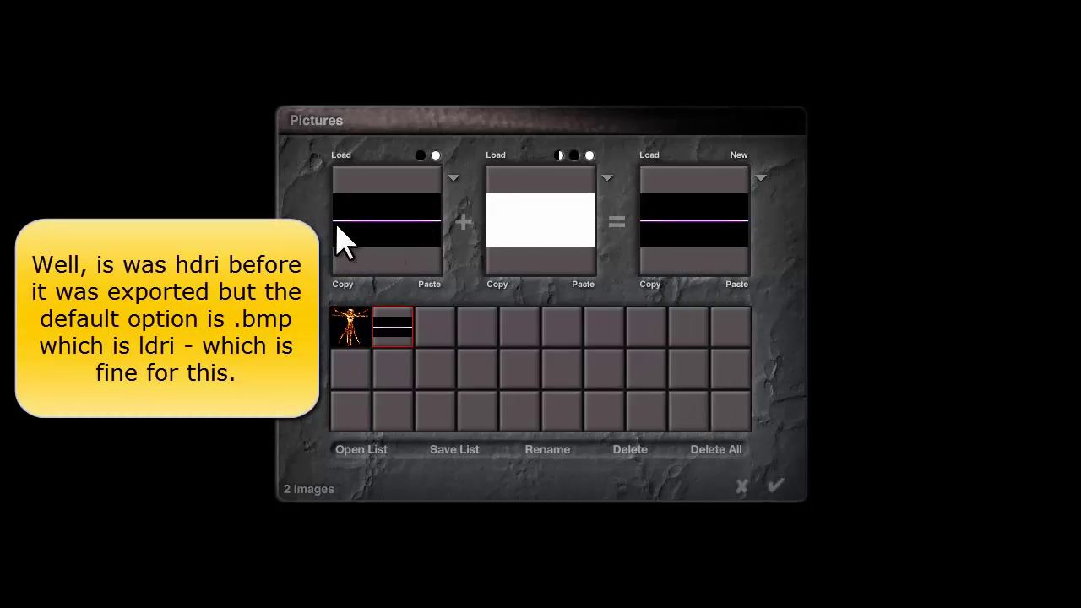
{"action": "left_click", "coordinate": [779, 486]}
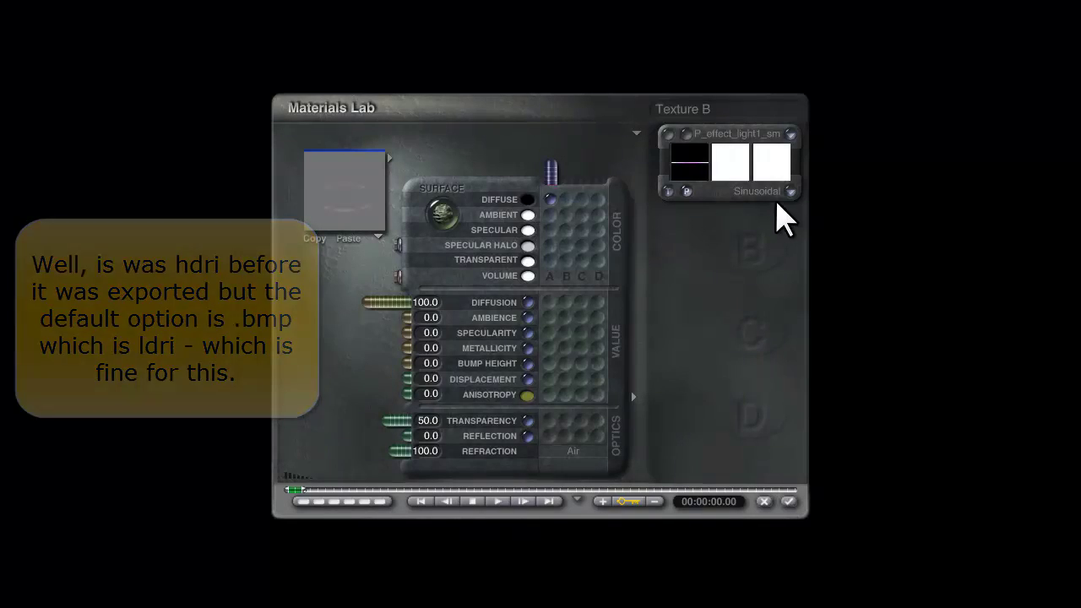
Set the gel texture's mapping mode to Random and its scale to 8% on X, Y and Z.
{"action": "left_click", "coordinate": [791, 192]}
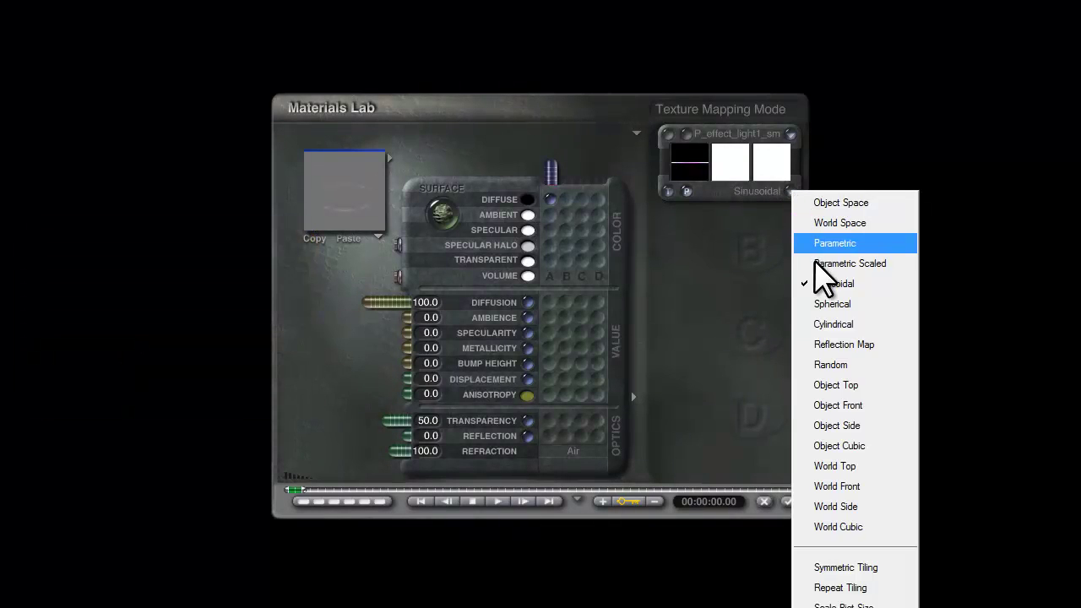
{"action": "left_click", "coordinate": [837, 367]}
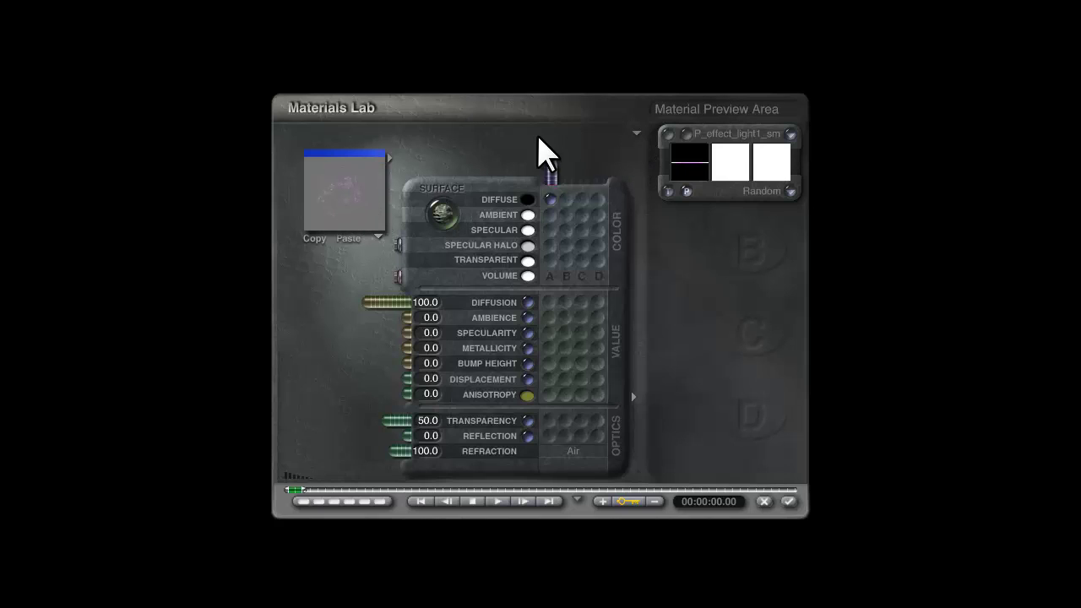
{"action": "left_click", "coordinate": [668, 134]}
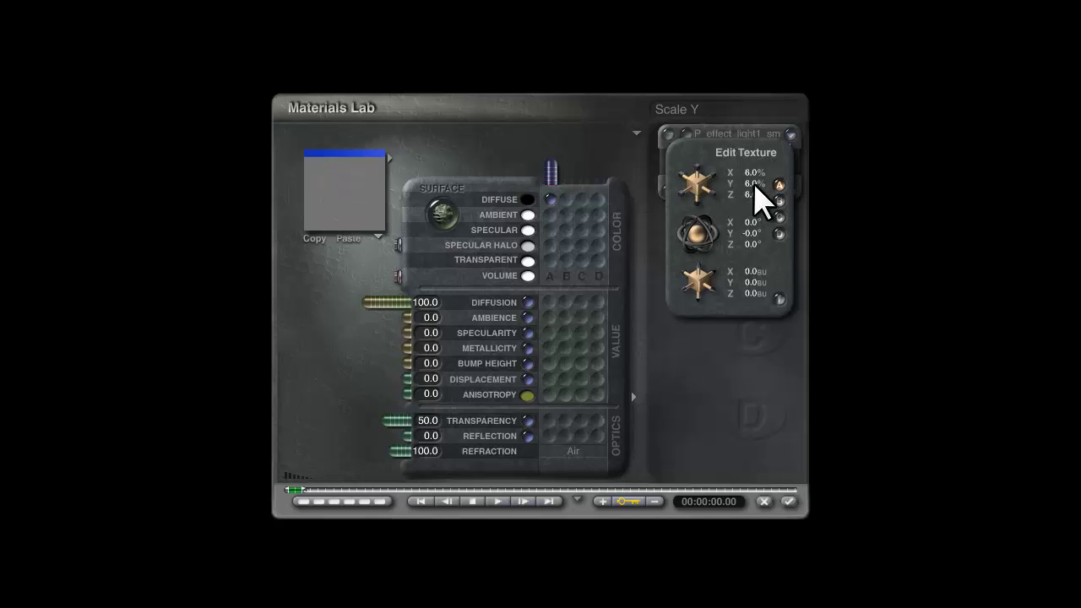
{"action": "left_click", "coordinate": [779, 300]}
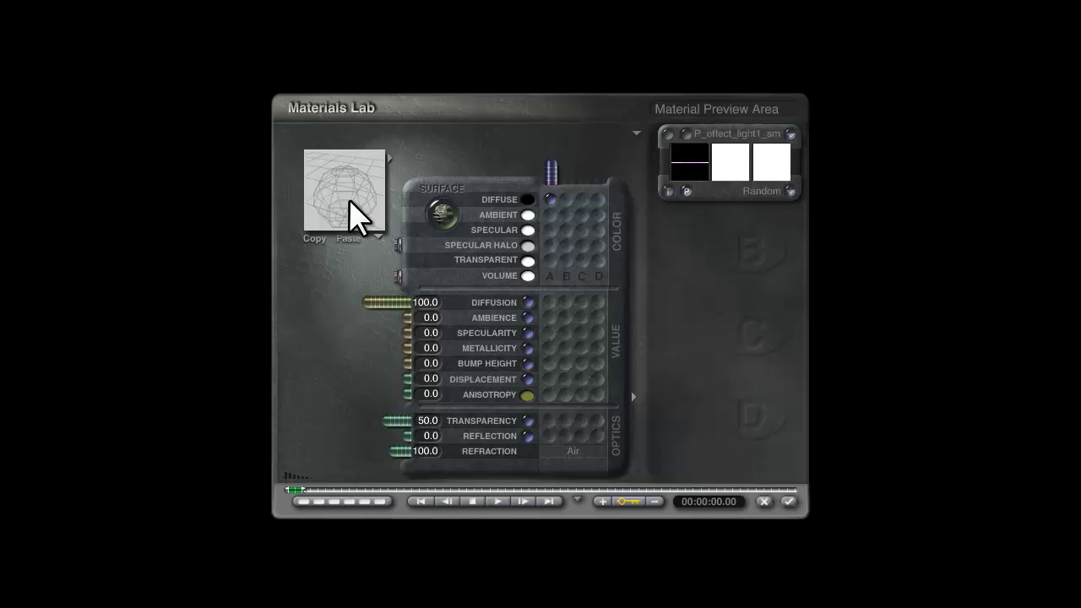
Accept the gel material and turn off Cast Shadows for the radial light.
{"action": "left_click", "coordinate": [789, 503]}
{"action": "left_click", "coordinate": [594, 261]}
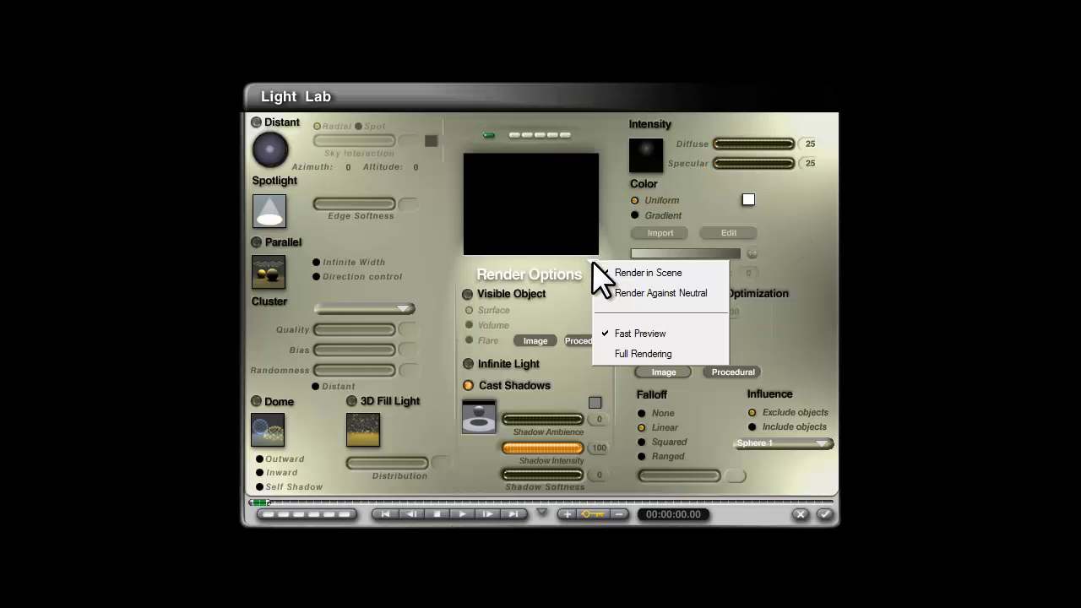
{"action": "left_click", "coordinate": [568, 225]}
{"action": "left_click_drag", "start_coordinate": [523, 205], "coordinate": [535, 205]}
{"action": "left_click_drag", "start_coordinate": [519, 195], "coordinate": [573, 203]}
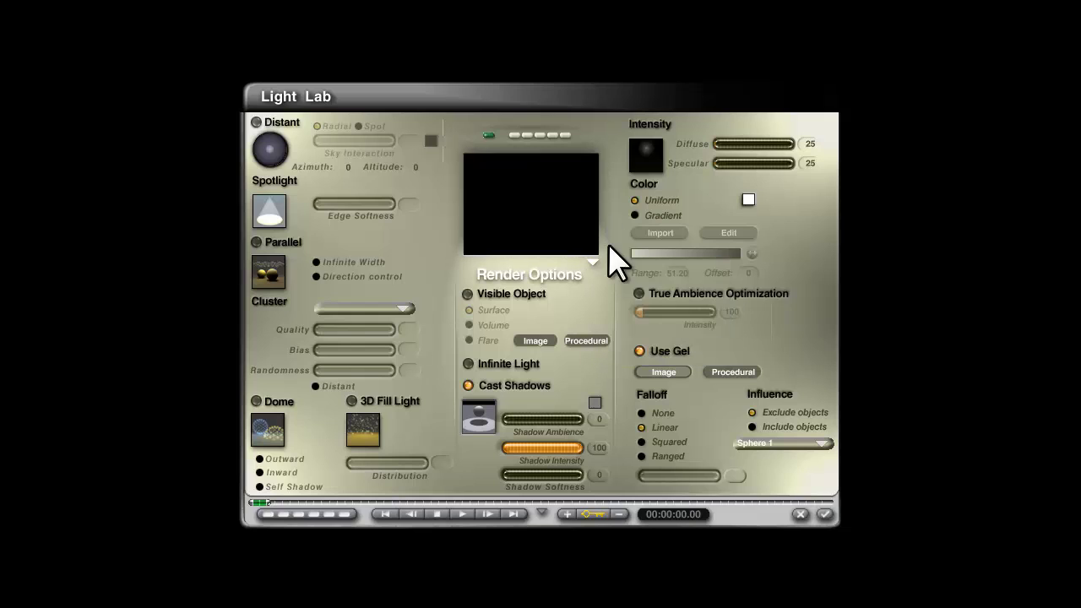
{"action": "left_click", "coordinate": [469, 385]}
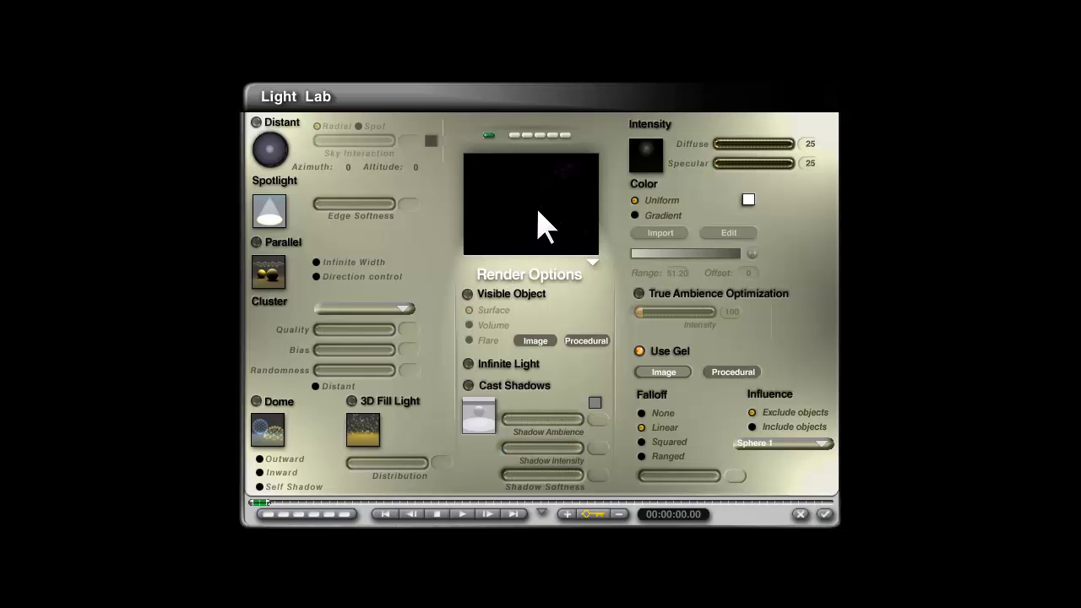
{"action": "left_click_drag", "start_coordinate": [545, 226], "coordinate": [543, 222]}
Set the radial light's diffuse intensity to 999, its specular intensity to 0 and its falloff to Squared.
{"action": "left_click_drag", "start_coordinate": [755, 143], "coordinate": [804, 145]}
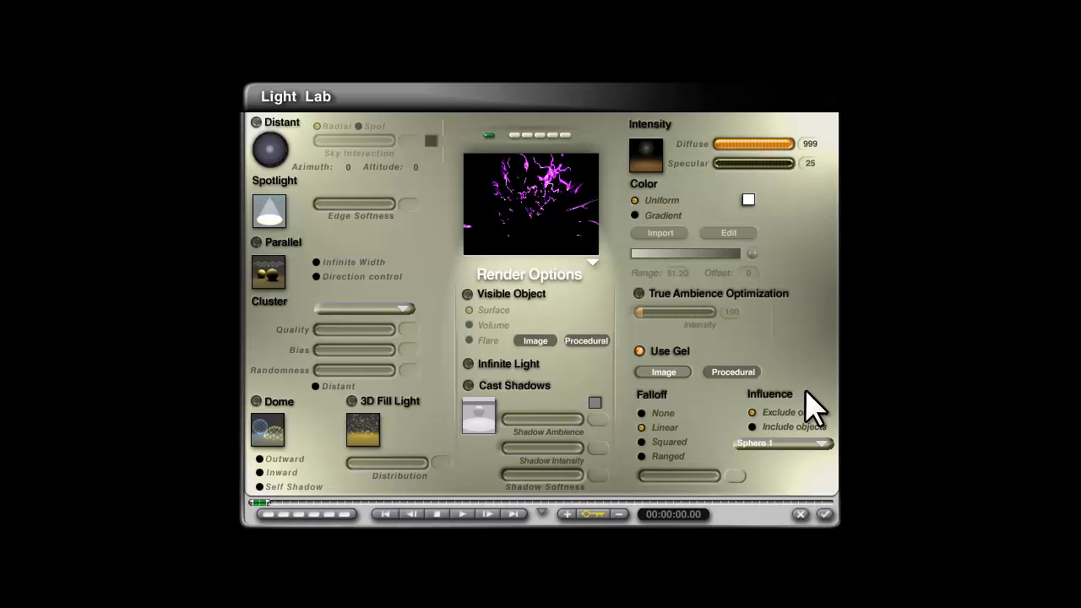
{"action": "left_click", "coordinate": [645, 443]}
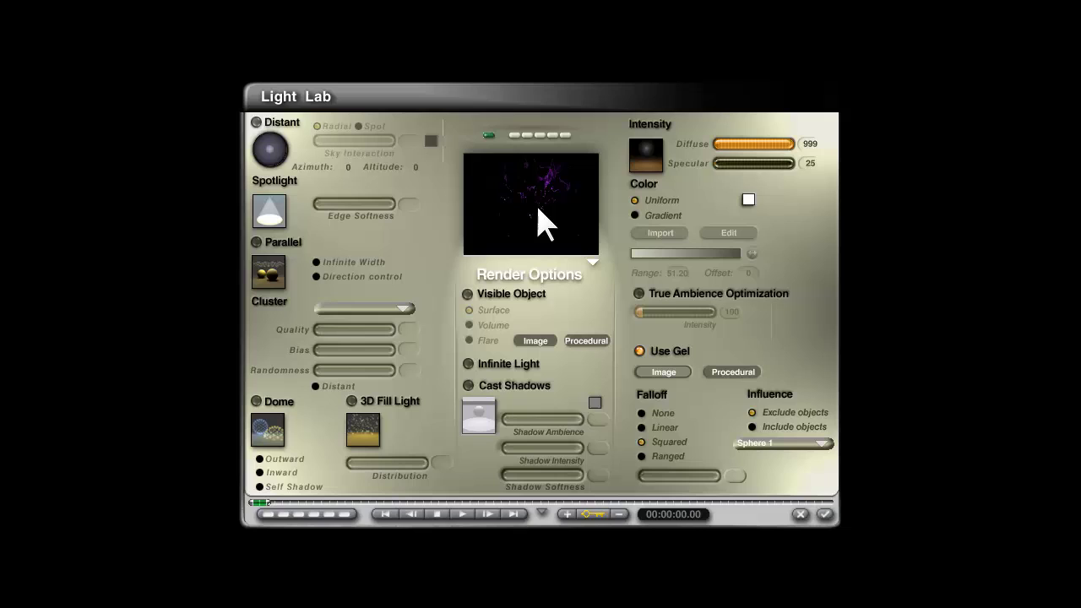
{"action": "left_click", "coordinate": [811, 164]}
{"action": "type", "text": "0"}
{"action": "key", "text": "Return"}
Exclude Plane 1 from the radial light's influence and accept the light settings.
{"action": "left_click", "coordinate": [825, 443]}
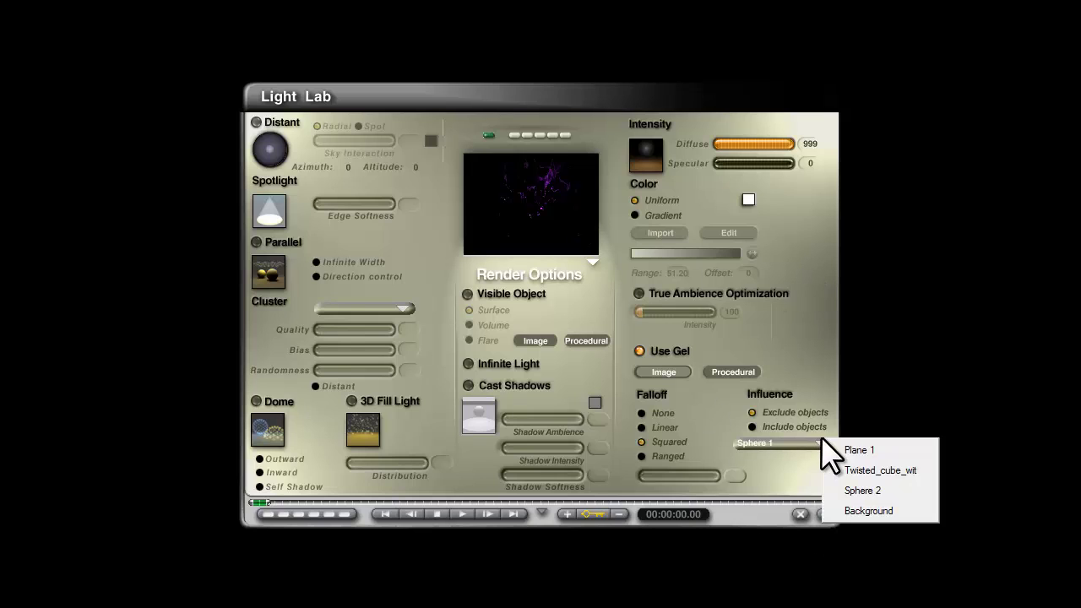
{"action": "left_click", "coordinate": [870, 451]}
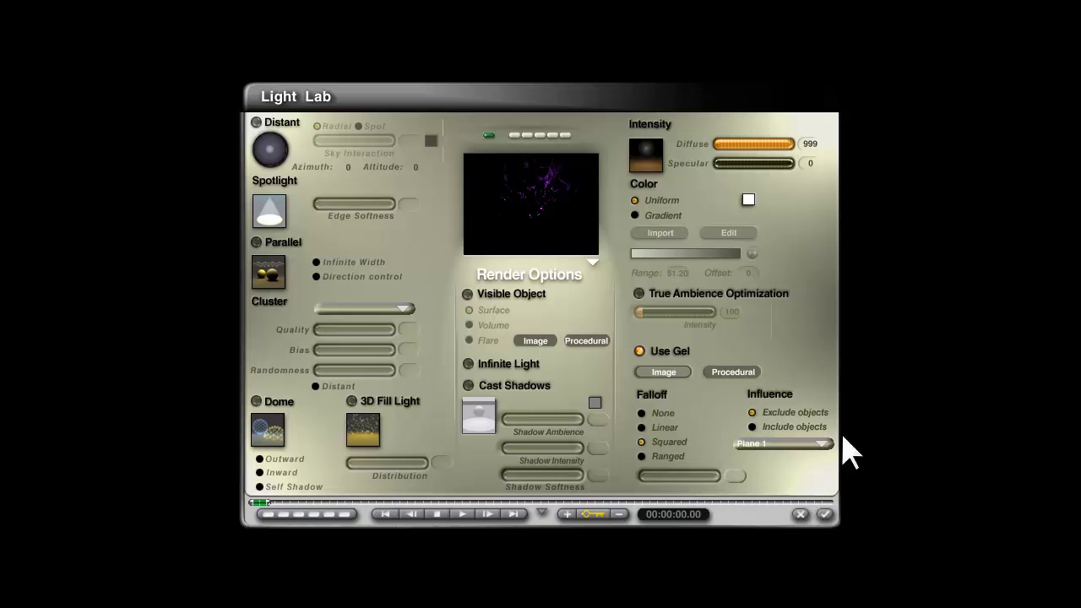
{"action": "left_click", "coordinate": [825, 514]}
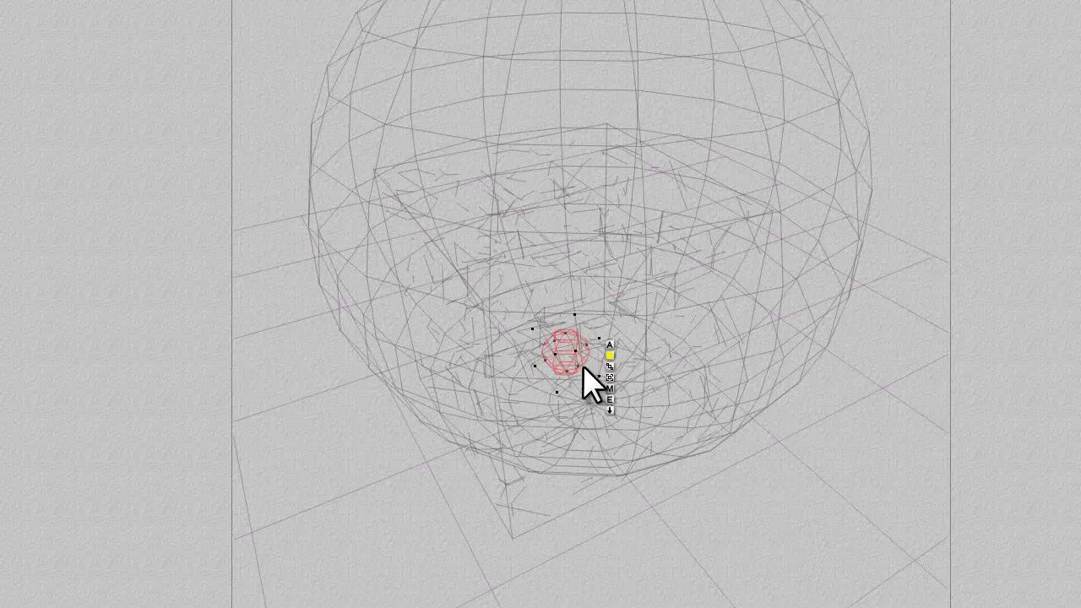
Raise the radial light above the cube, adjust its placement from the top view and render from the camera view.
{"action": "left_click_drag", "start_coordinate": [570, 365], "coordinate": [629, 3]}
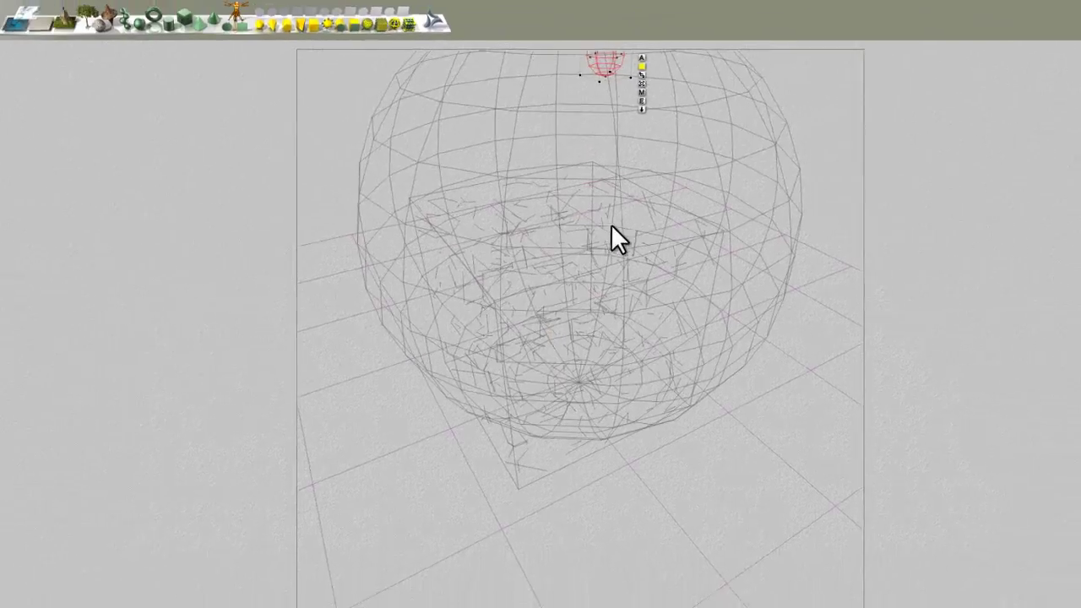
{"action": "key", "text": "2"}
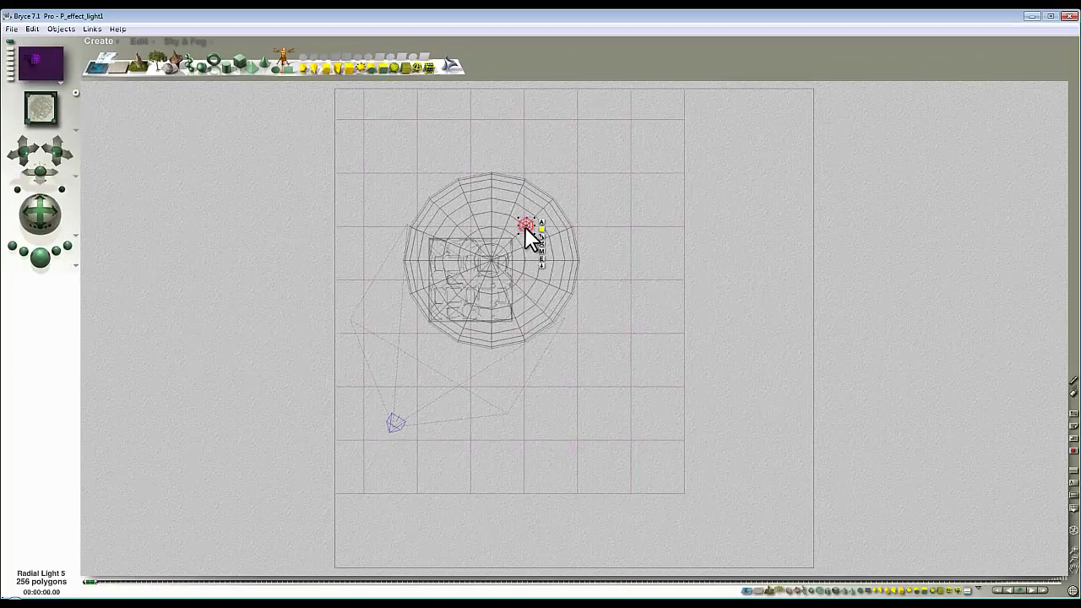
{"action": "left_click_drag", "start_coordinate": [525, 226], "coordinate": [523, 242]}
{"action": "key", "text": "1"}
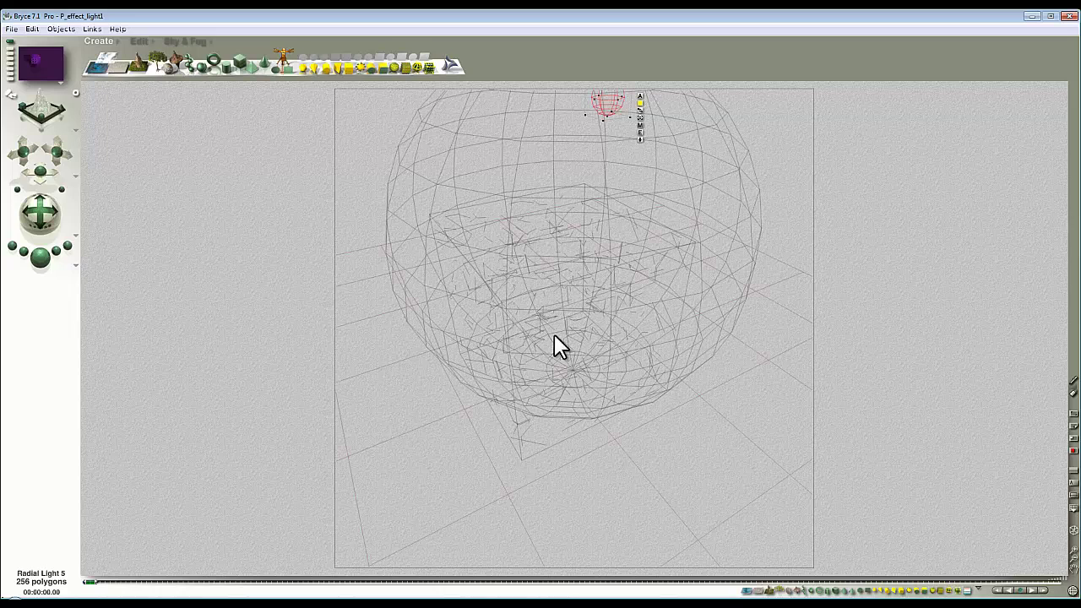
{"action": "left_click", "coordinate": [39, 258]}
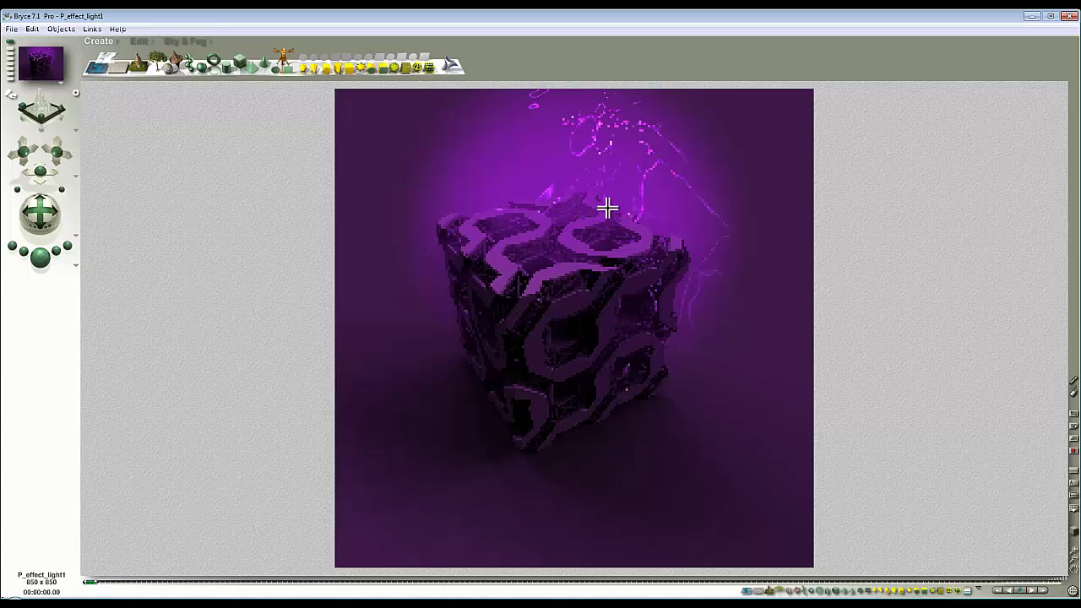
Shift the radial light slightly in the top view, test-render it from the camera view and return to wireframe.
{"action": "key", "text": "2"}
{"action": "left_click_drag", "start_coordinate": [528, 240], "coordinate": [511, 243]}
{"action": "key", "text": "1"}
{"action": "left_click", "coordinate": [46, 257]}
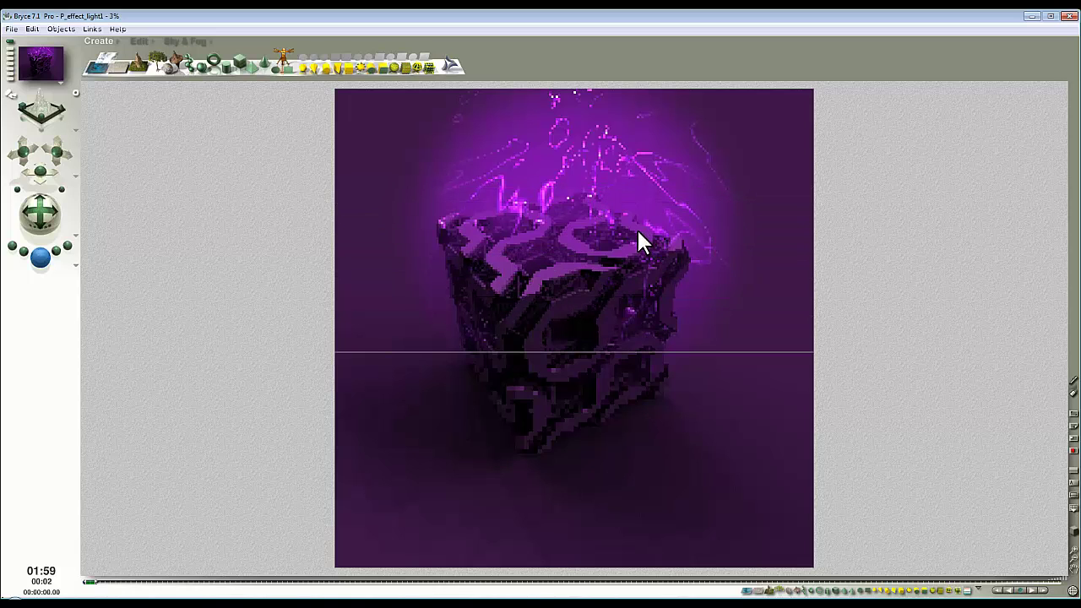
{"action": "key", "text": "Escape"}
{"action": "key", "text": "Escape"}
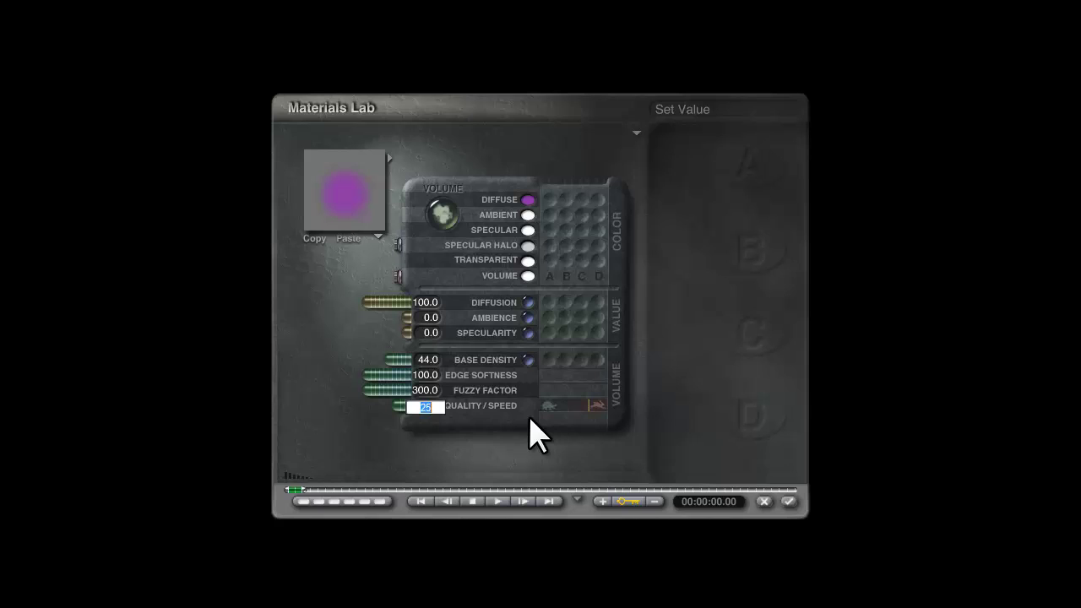
Set the volumetric sphere's Quality/Speed to 15 and test-render the scene.
{"action": "type", "text": "15"}
{"action": "key", "text": "Return"}
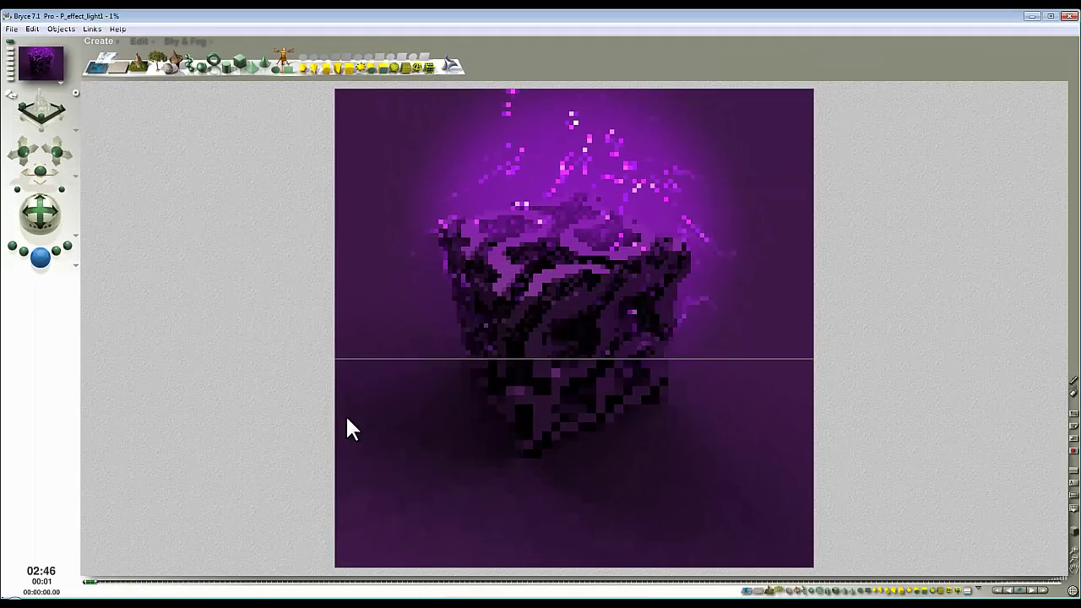
{"action": "left_click", "coordinate": [593, 146]}
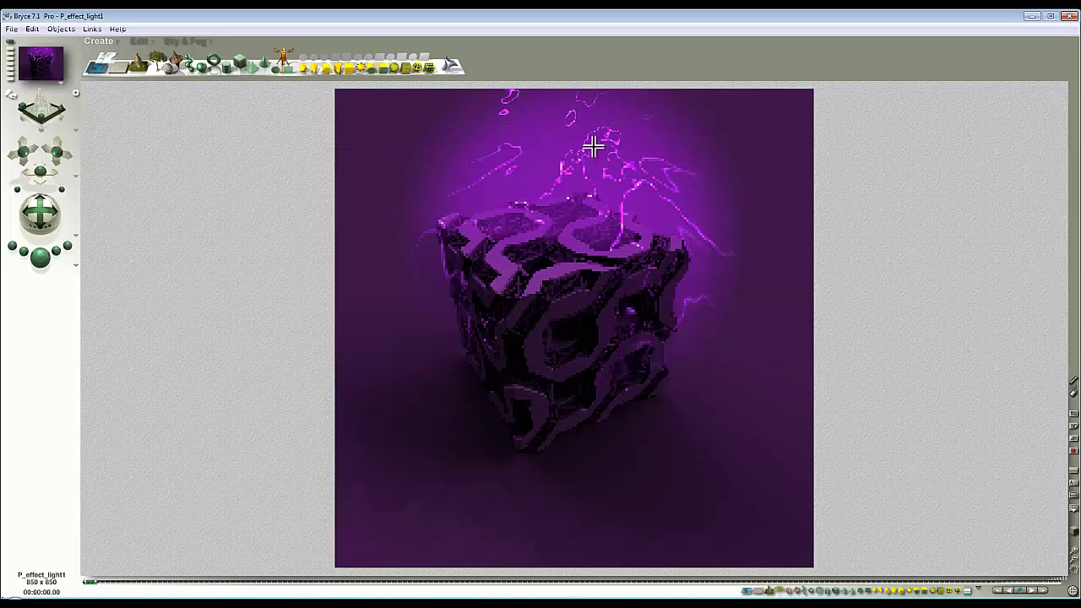
Duplicate the radial light in place until there are seven, and select all the radial lights.
{"action": "key", "text": "Escape"}
{"action": "left_click", "coordinate": [585, 108], "text": "ctrl"}
{"action": "left_click", "coordinate": [615, 129]}
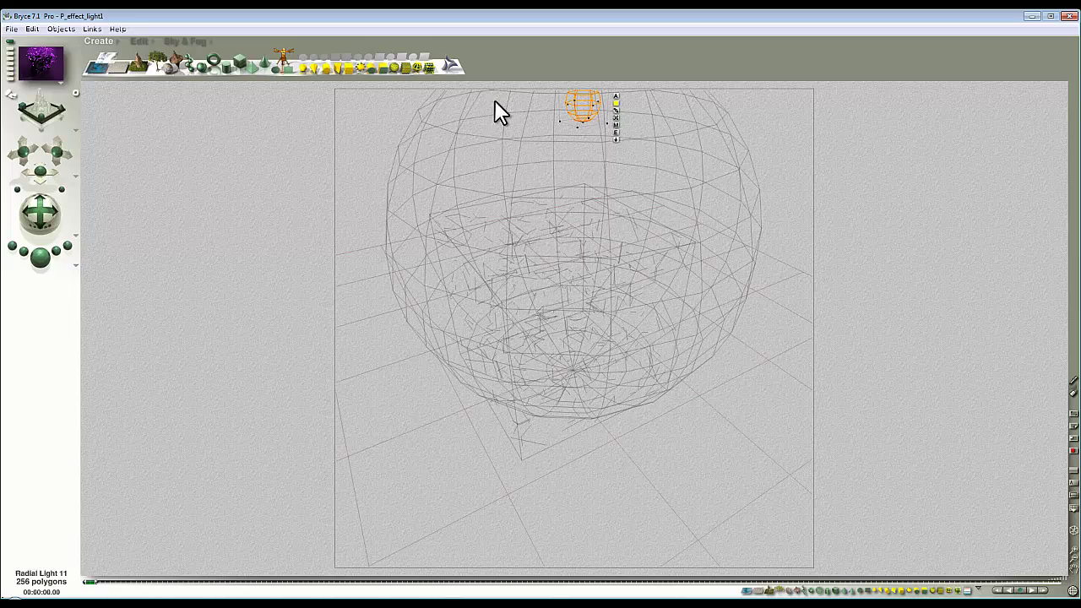
{"action": "left_click", "coordinate": [303, 69]}
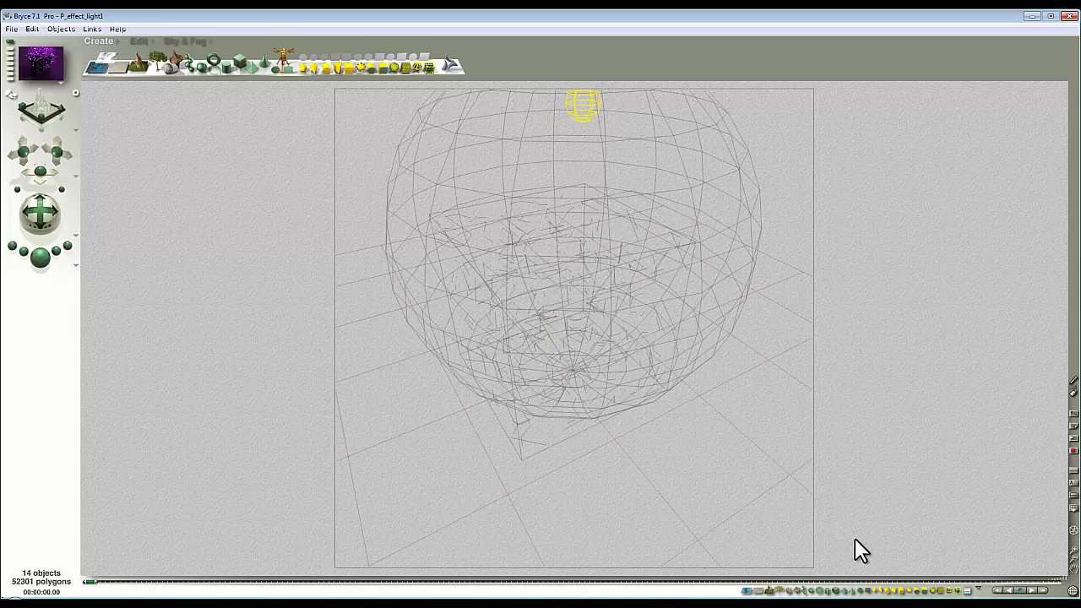
{"action": "left_click", "coordinate": [877, 594]}
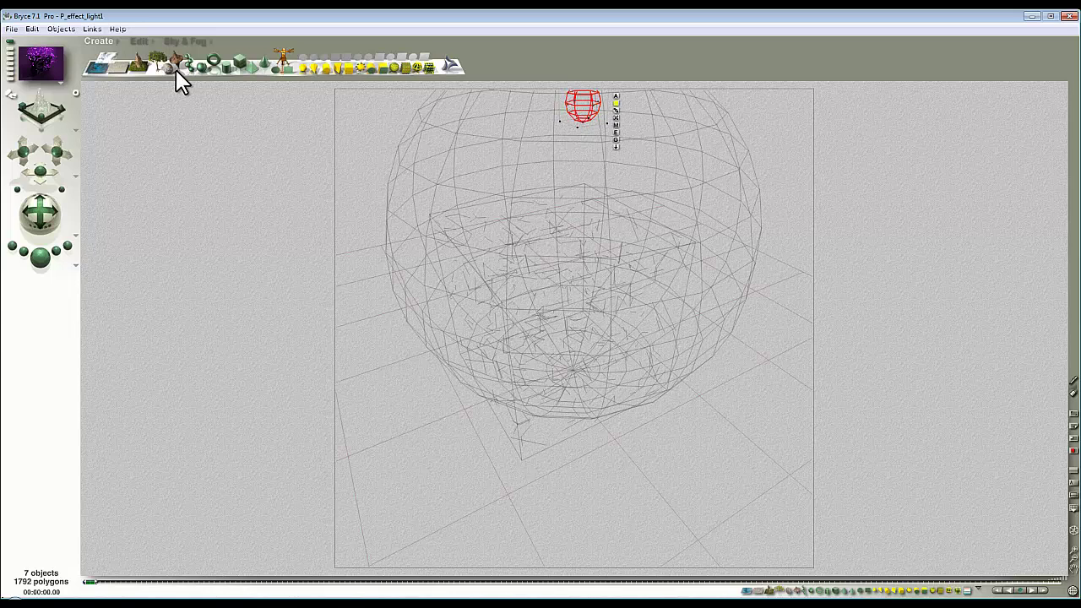
Randomize the selected radial lights slightly with 3D Disperse Size/Rotate and test-render the scene.
{"action": "left_click", "coordinate": [138, 41]}
{"action": "left_click", "coordinate": [310, 76]}
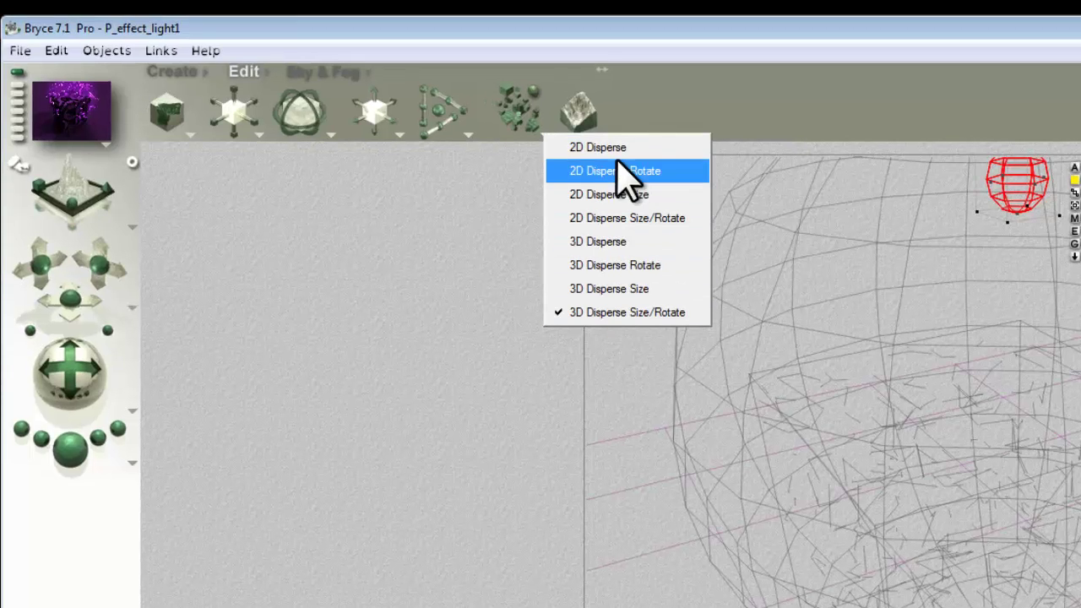
{"action": "left_click", "coordinate": [595, 314]}
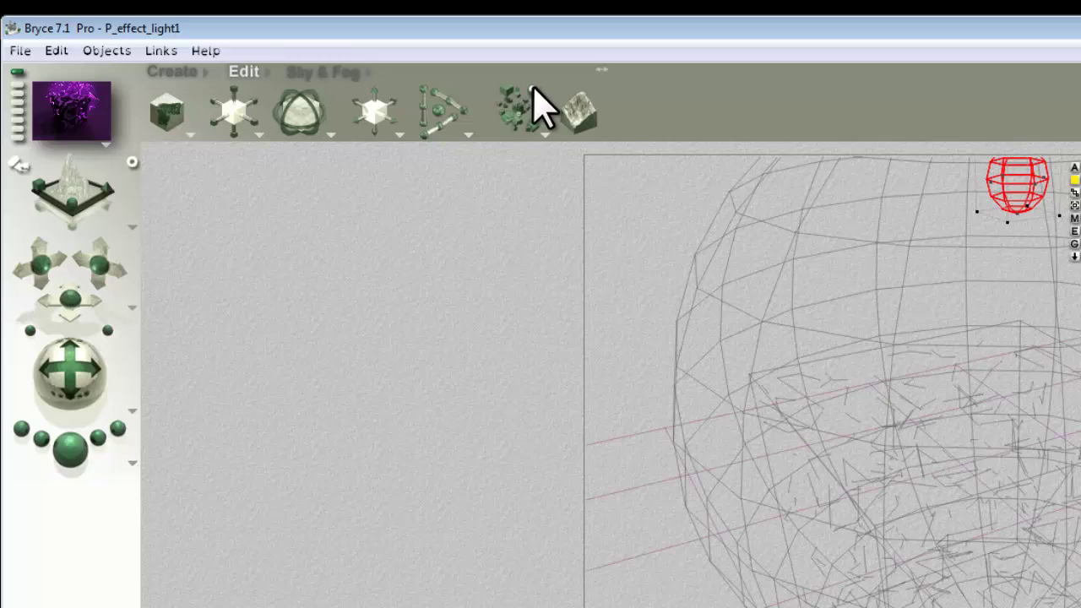
{"action": "left_click_drag", "start_coordinate": [533, 88], "coordinate": [541, 89]}
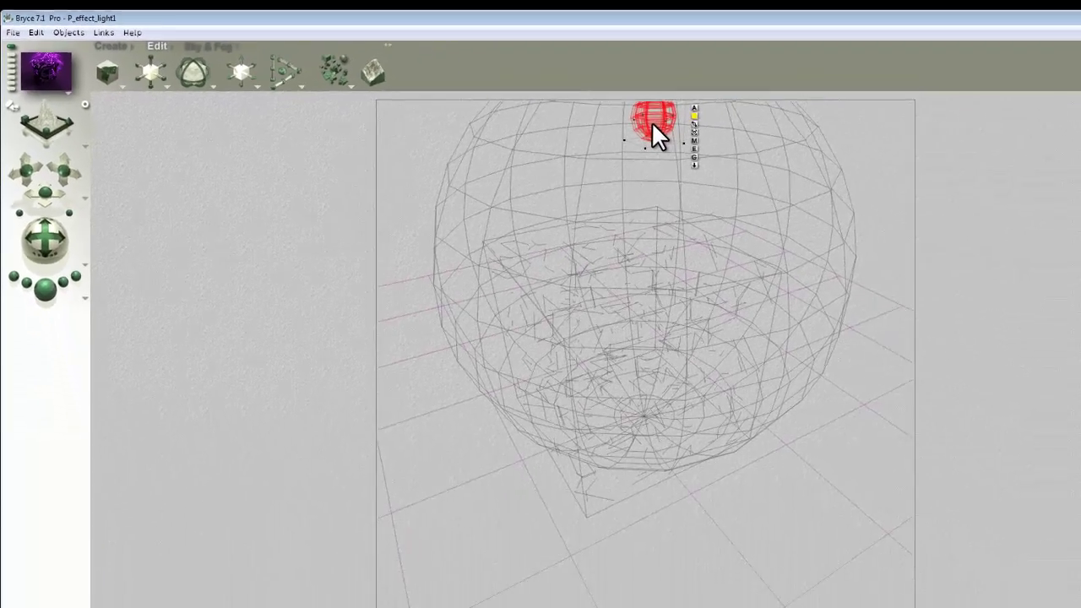
{"action": "left_click", "coordinate": [42, 257]}
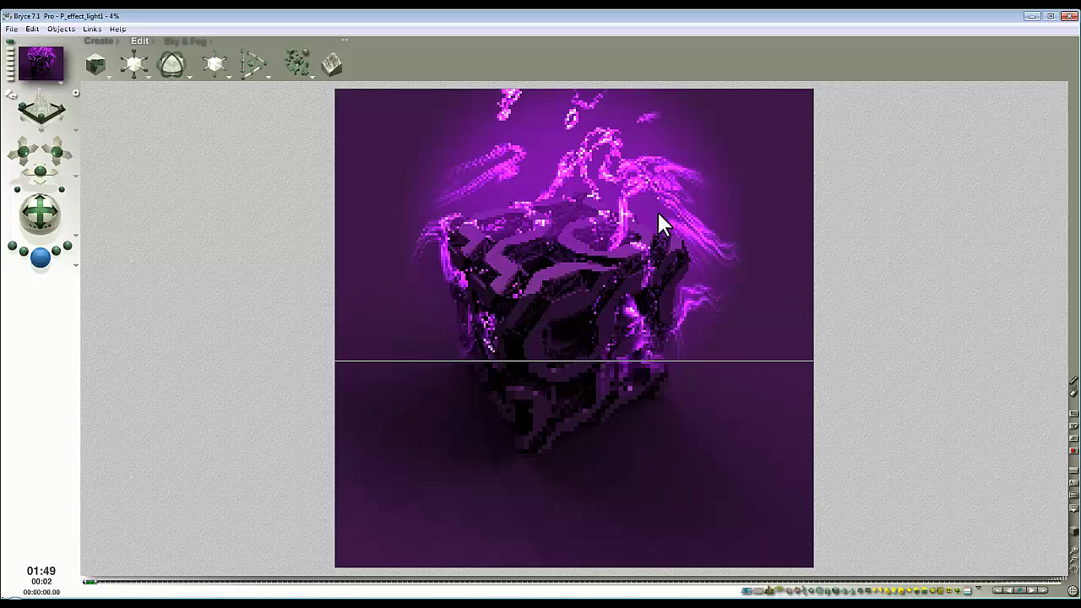
{"action": "left_click", "coordinate": [643, 213]}
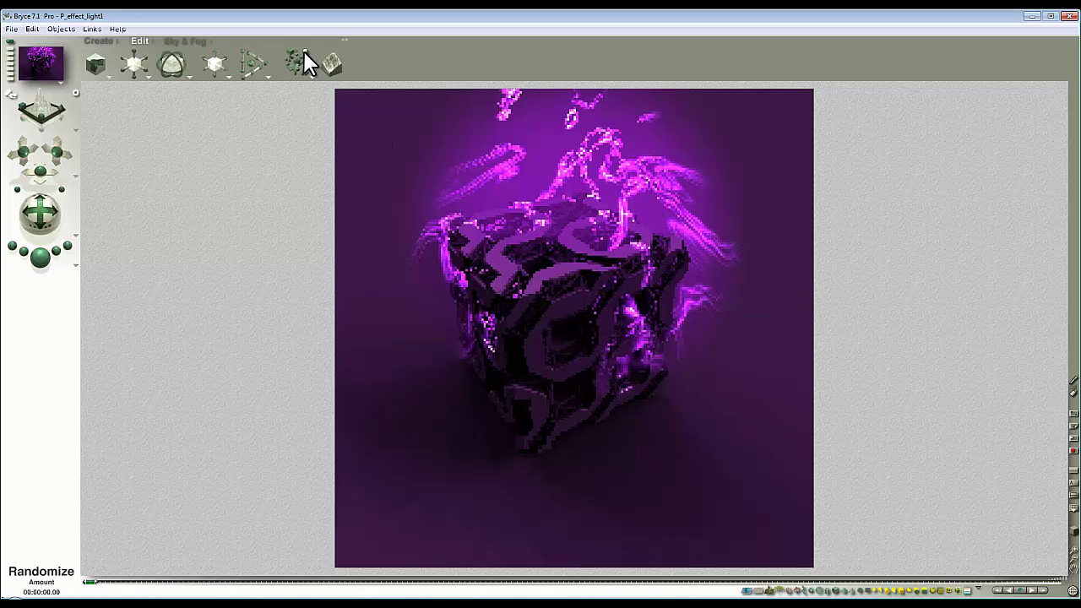
Disperse the radial lights a little further, test-render the scene and return to wireframe.
{"action": "left_click", "coordinate": [304, 56]}
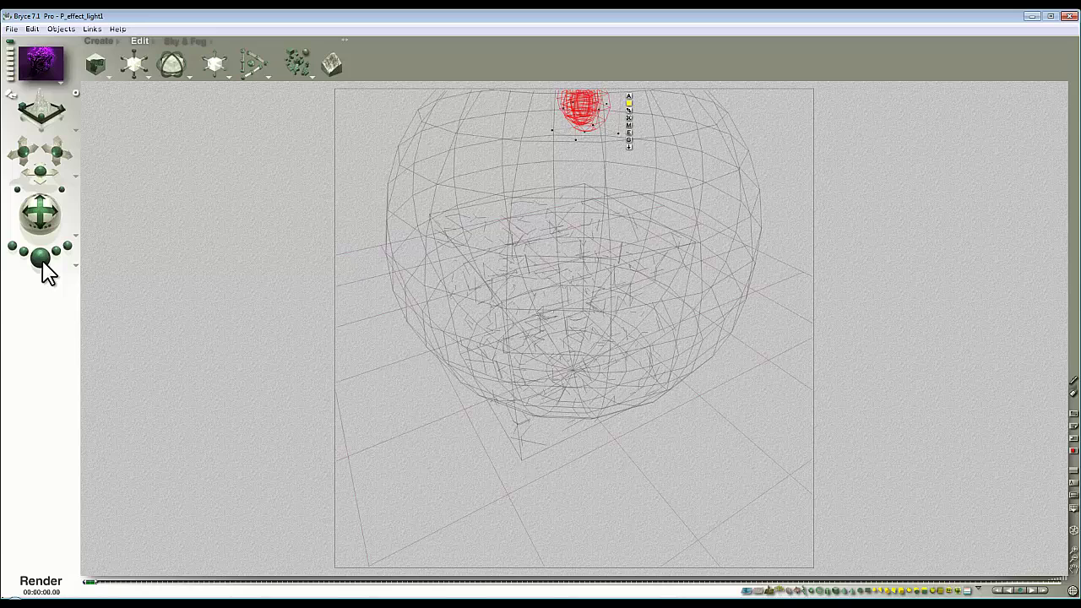
{"action": "key", "text": "ctrl+r"}
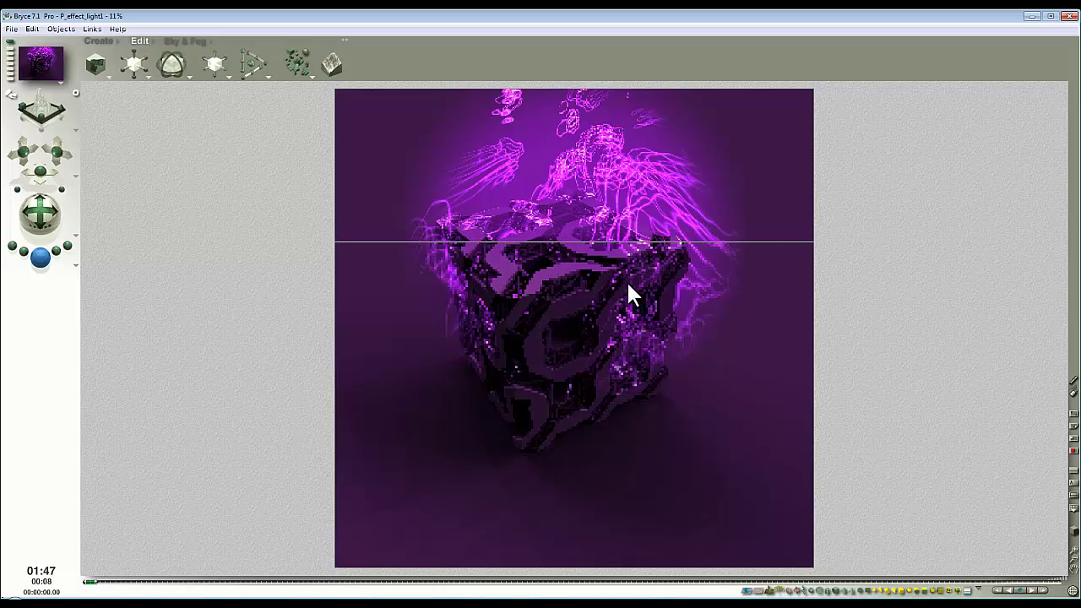
{"action": "left_click", "coordinate": [619, 255]}
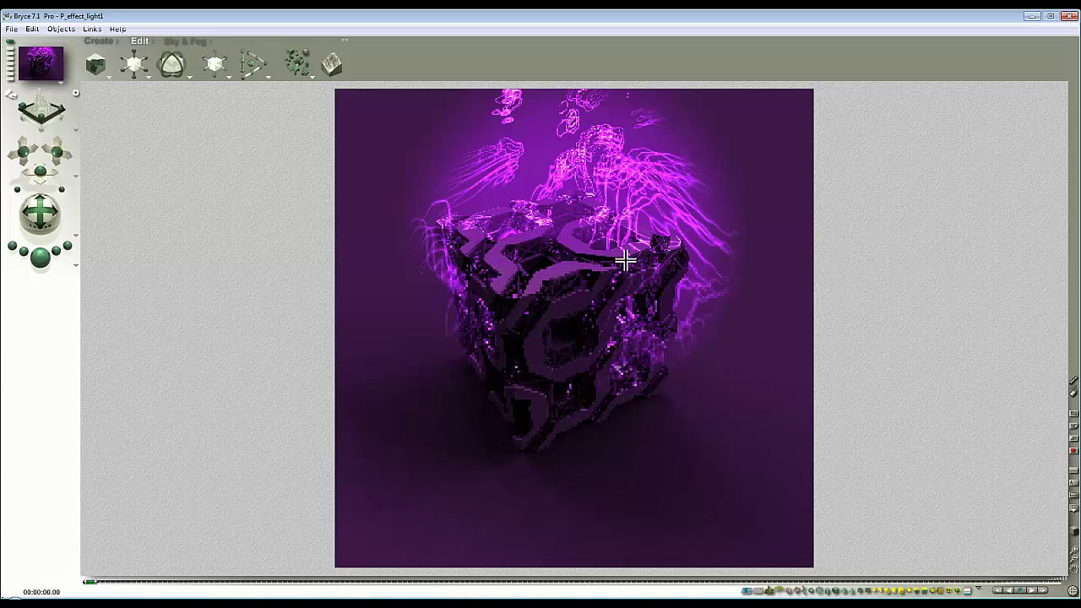
{"action": "left_click", "coordinate": [515, 203]}
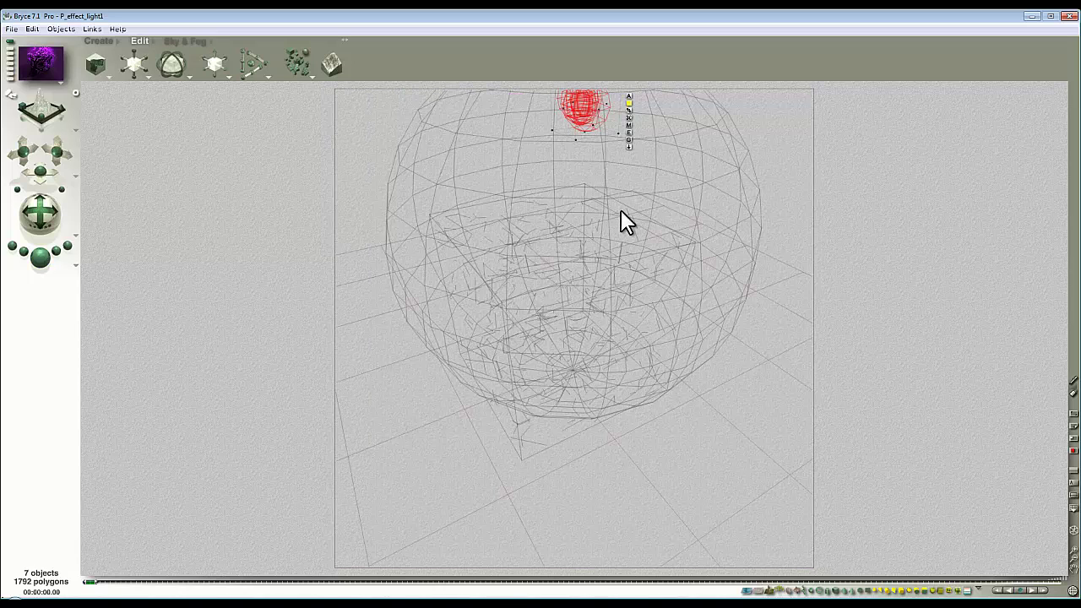
Set the volumetric sphere's diffuse colour to R 255, G 121, B 254 and render the scene.
{"action": "left_click", "coordinate": [684, 126], "text": "ctrl"}
{"action": "left_click", "coordinate": [705, 137]}
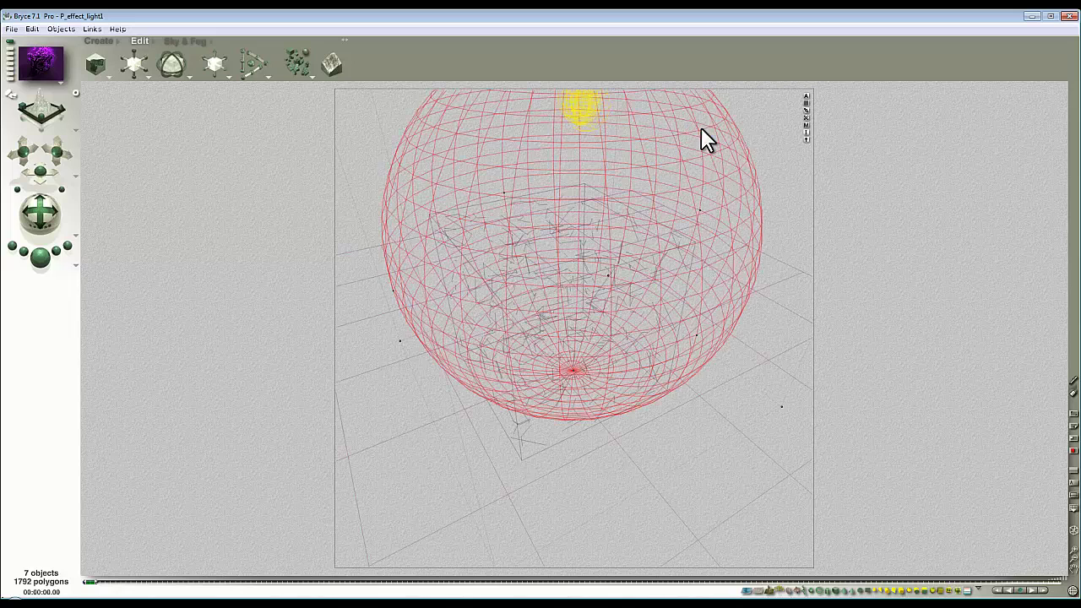
{"action": "left_click", "coordinate": [806, 125]}
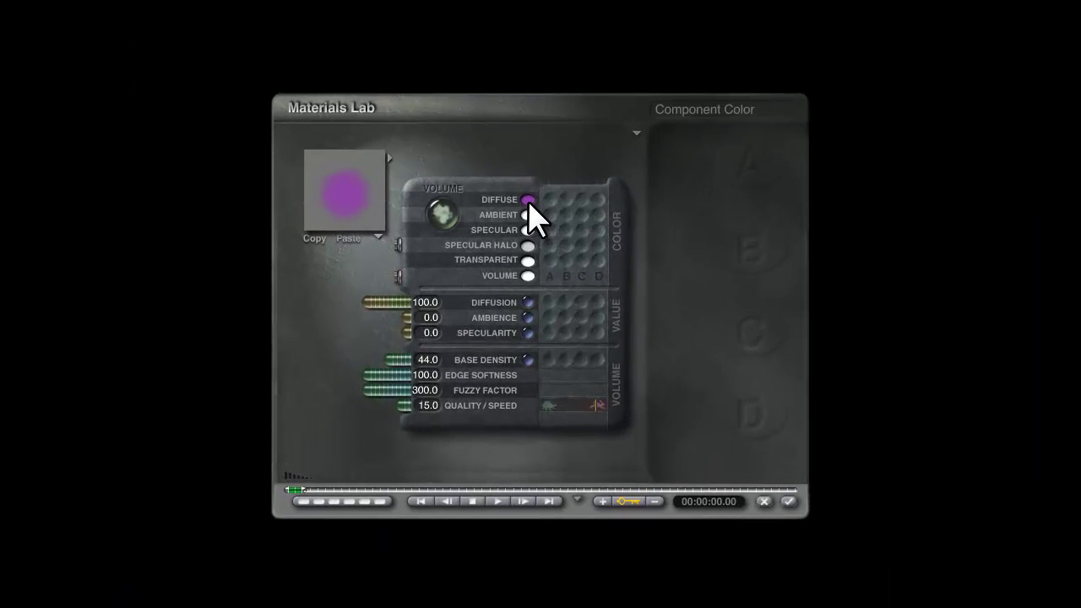
{"action": "left_click", "coordinate": [526, 199]}
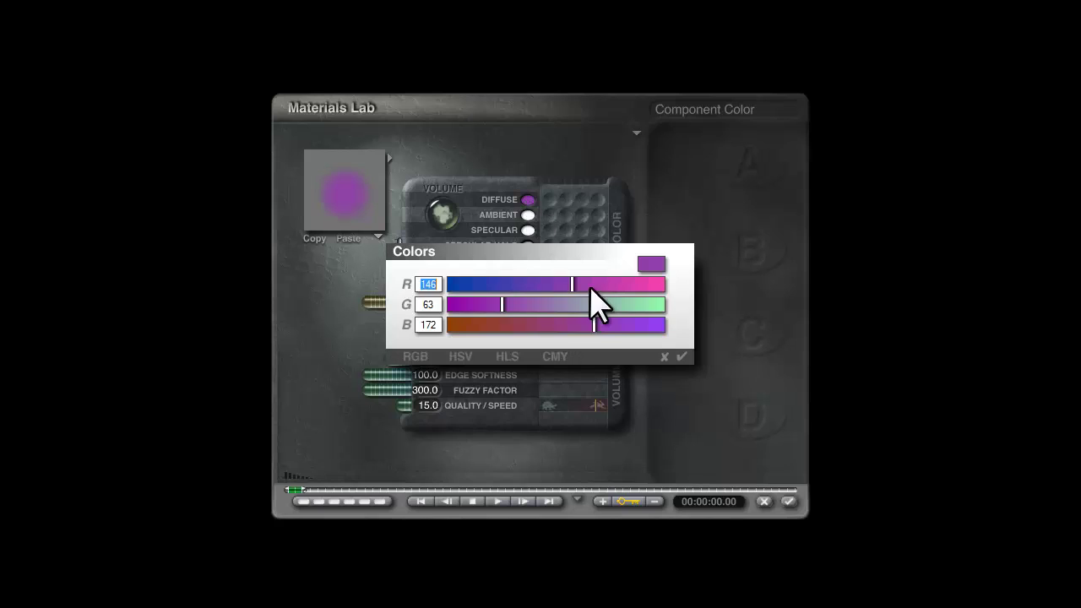
{"action": "left_click_drag", "start_coordinate": [507, 306], "coordinate": [520, 307]}
{"action": "left_click_drag", "start_coordinate": [576, 285], "coordinate": [642, 286]}
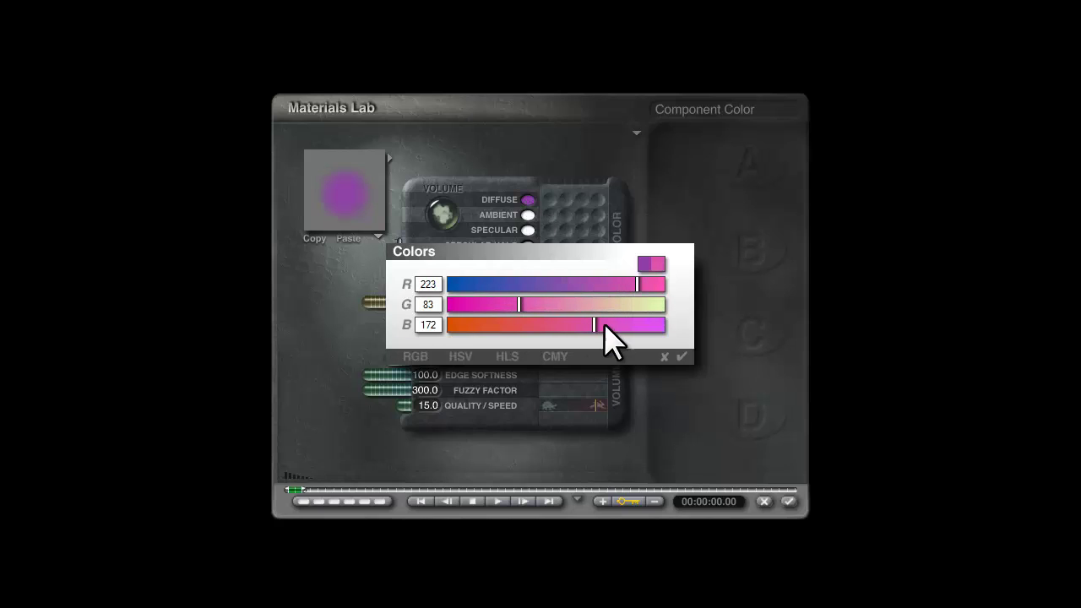
{"action": "left_click_drag", "start_coordinate": [605, 325], "coordinate": [647, 326]}
{"action": "left_click_drag", "start_coordinate": [527, 306], "coordinate": [539, 306]}
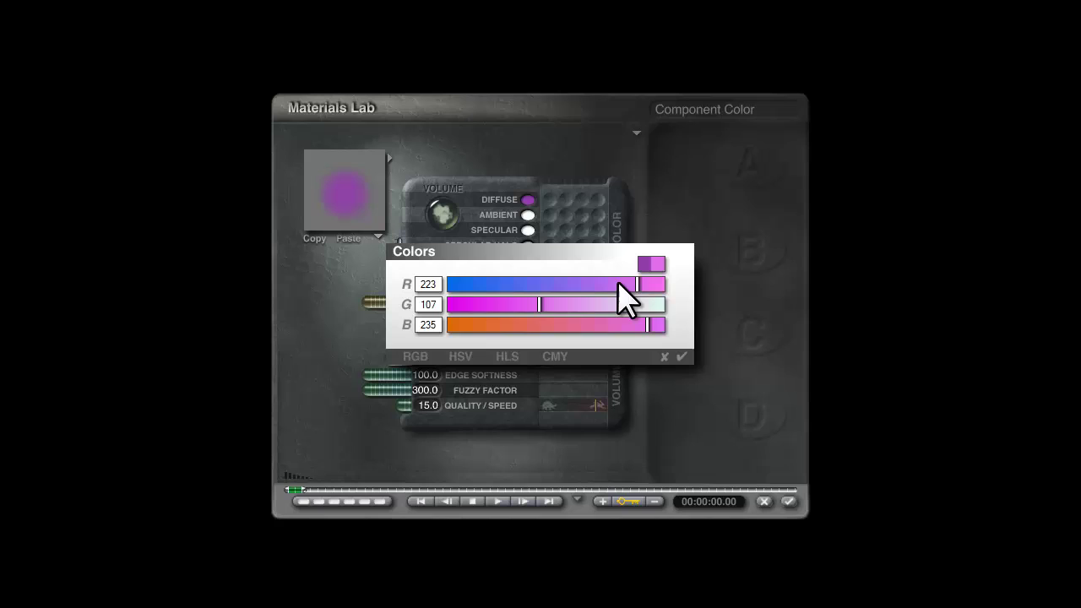
{"action": "left_click_drag", "start_coordinate": [634, 284], "coordinate": [660, 283]}
{"action": "left_click_drag", "start_coordinate": [548, 306], "coordinate": [559, 306]}
{"action": "left_click_drag", "start_coordinate": [638, 329], "coordinate": [664, 326]}
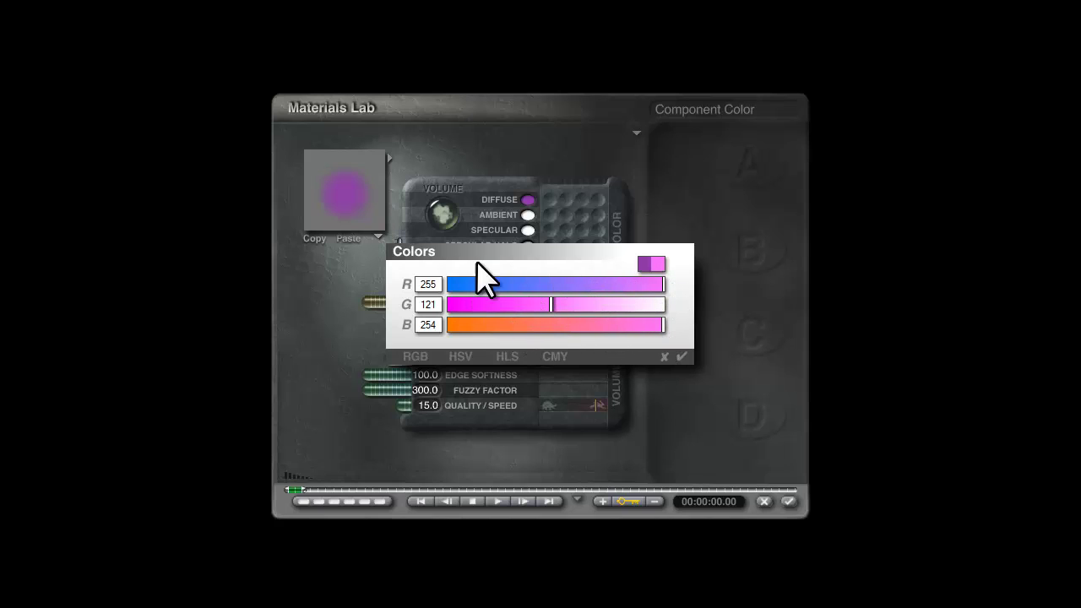
{"action": "left_click", "coordinate": [683, 356]}
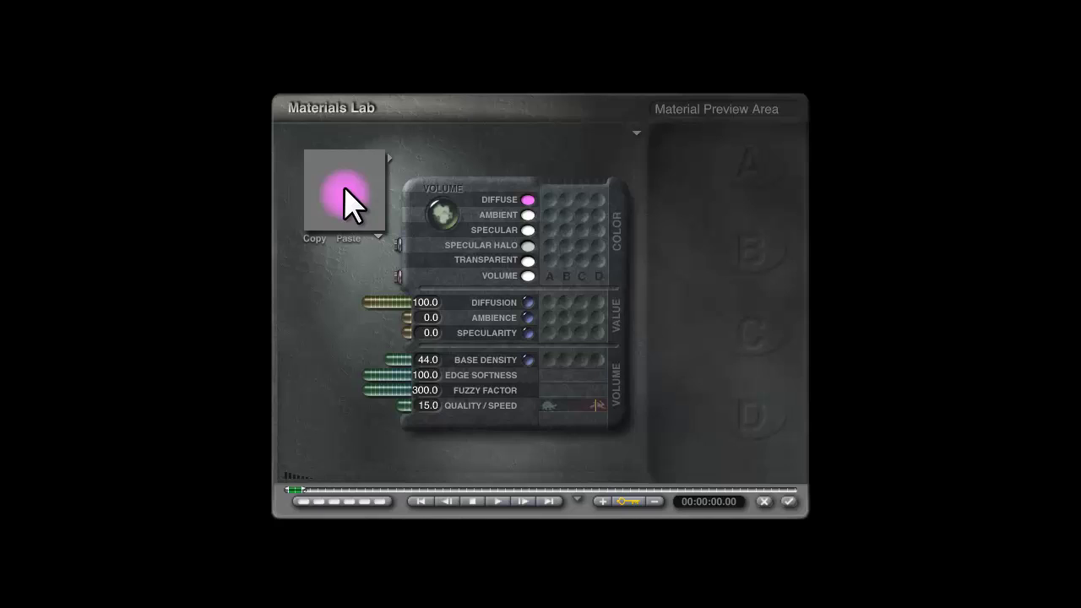
{"action": "left_click", "coordinate": [791, 501]}
{"action": "key", "text": "ctrl+r"}
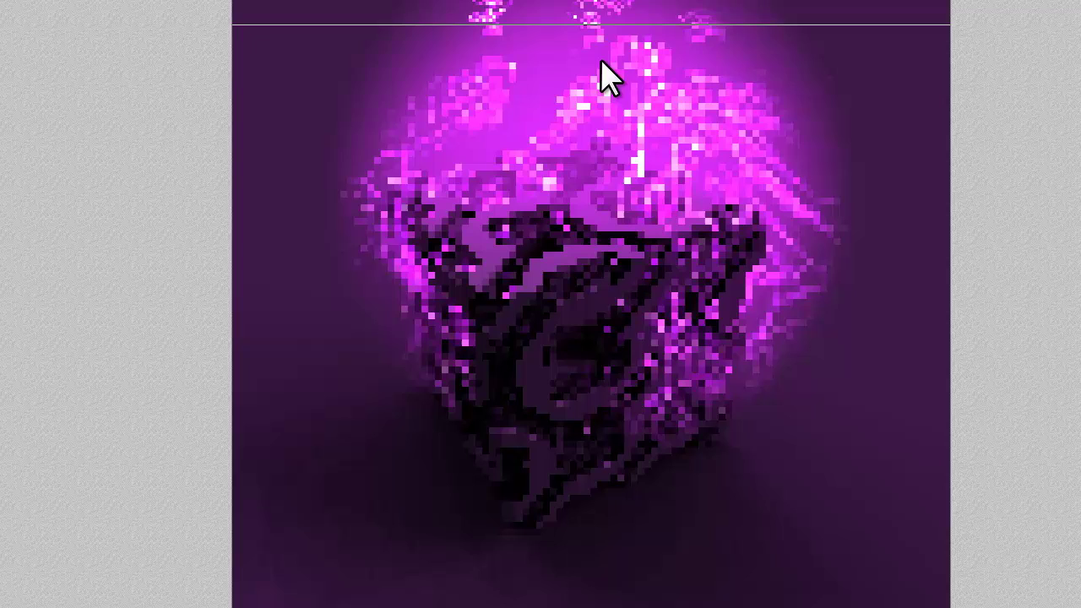
Lower the volumetric sphere's base density to 28.8 and test-render the scene.
{"action": "left_click", "coordinate": [702, 110]}
{"action": "key", "text": "Escape"}
{"action": "left_click", "coordinate": [940, 37]}
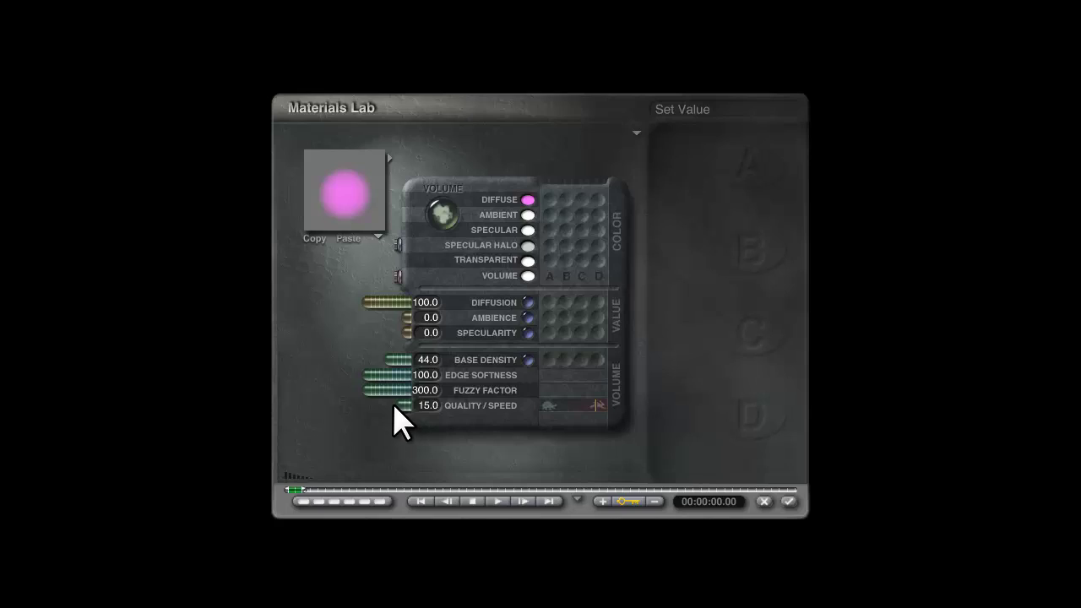
{"action": "left_click_drag", "start_coordinate": [394, 362], "coordinate": [398, 362]}
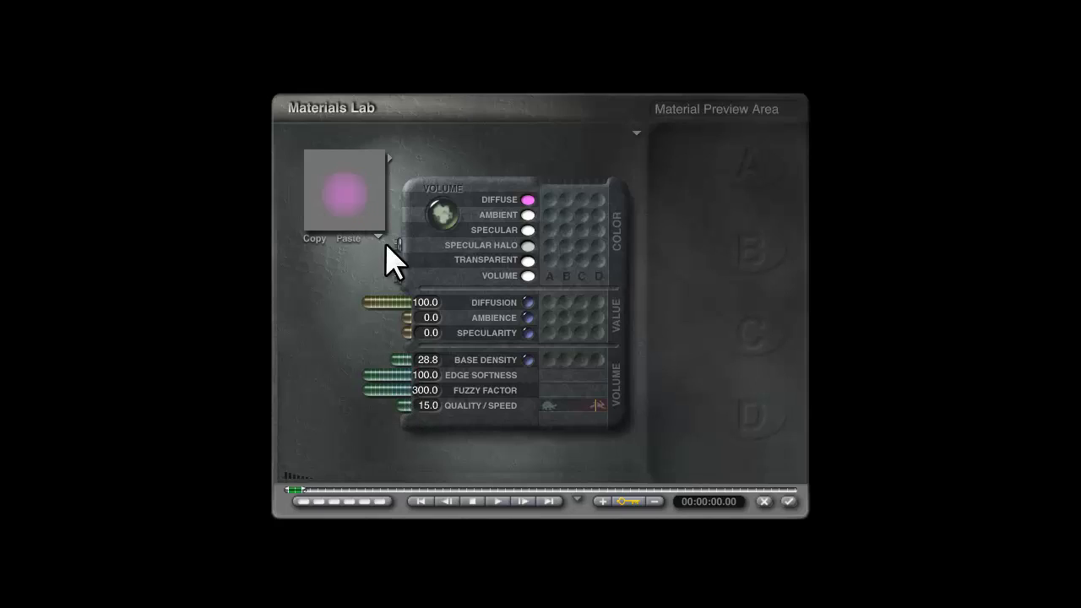
{"action": "left_click", "coordinate": [788, 502]}
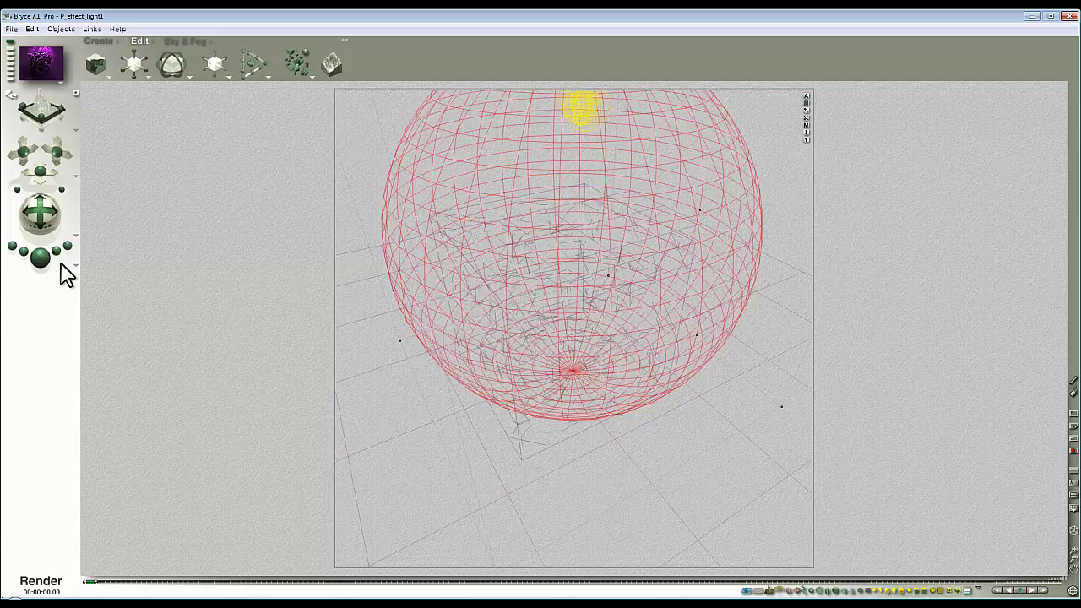
{"action": "left_click", "coordinate": [58, 261]}
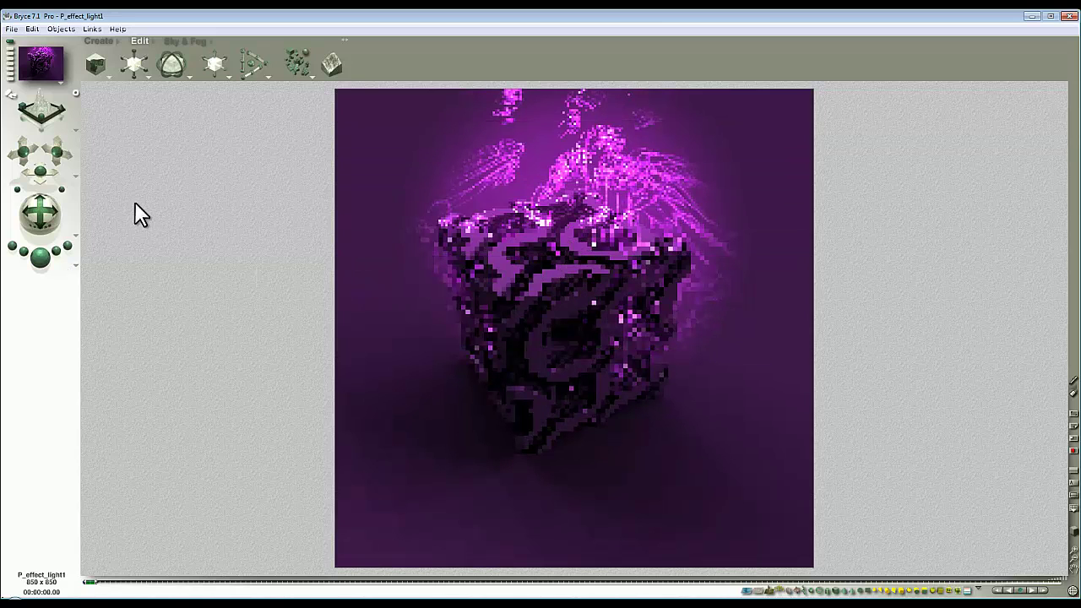
Reframe the camera so the full glow above the cube fits inside the picture, and render the scene.
{"action": "left_click_drag", "start_coordinate": [40, 208], "coordinate": [46, 203]}
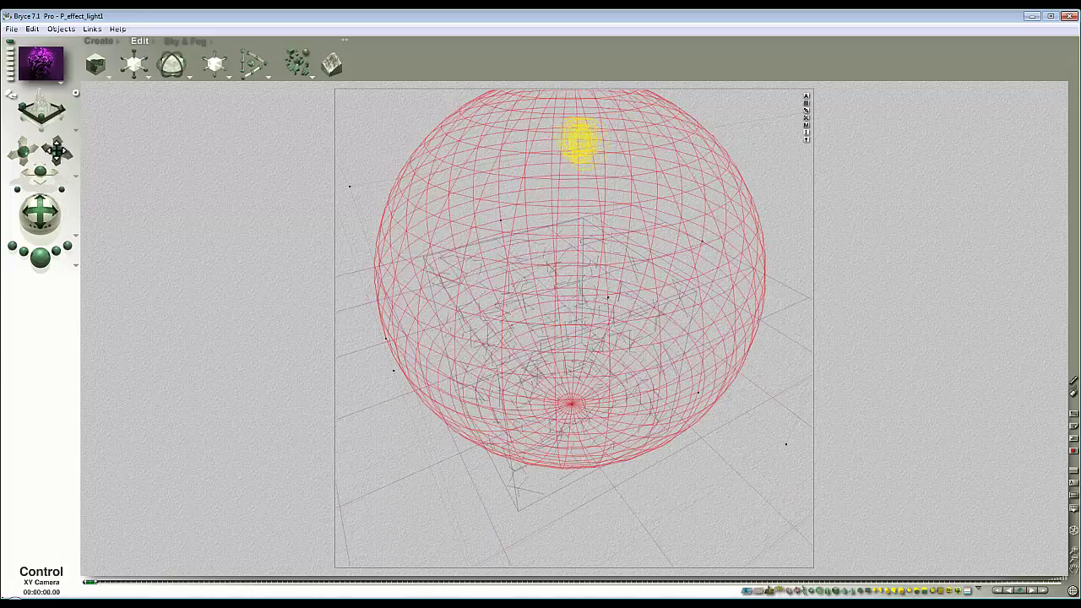
{"action": "left_click_drag", "start_coordinate": [40, 153], "coordinate": [65, 190]}
{"action": "left_click", "coordinate": [45, 261]}
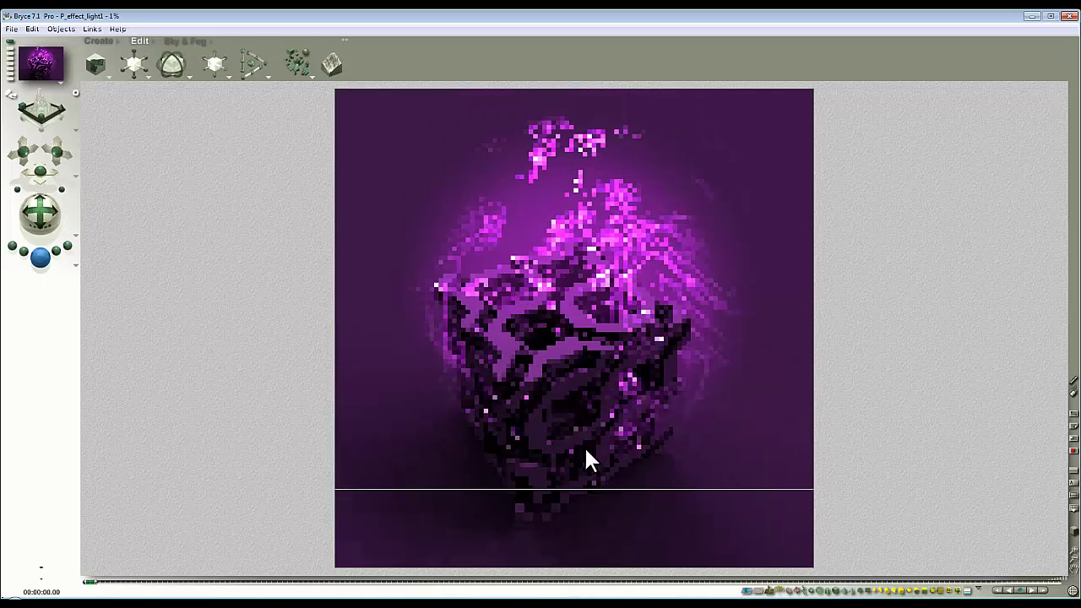
{"action": "left_click_drag", "start_coordinate": [59, 153], "coordinate": [59, 156]}
{"action": "left_click_drag", "start_coordinate": [37, 216], "coordinate": [36, 218]}
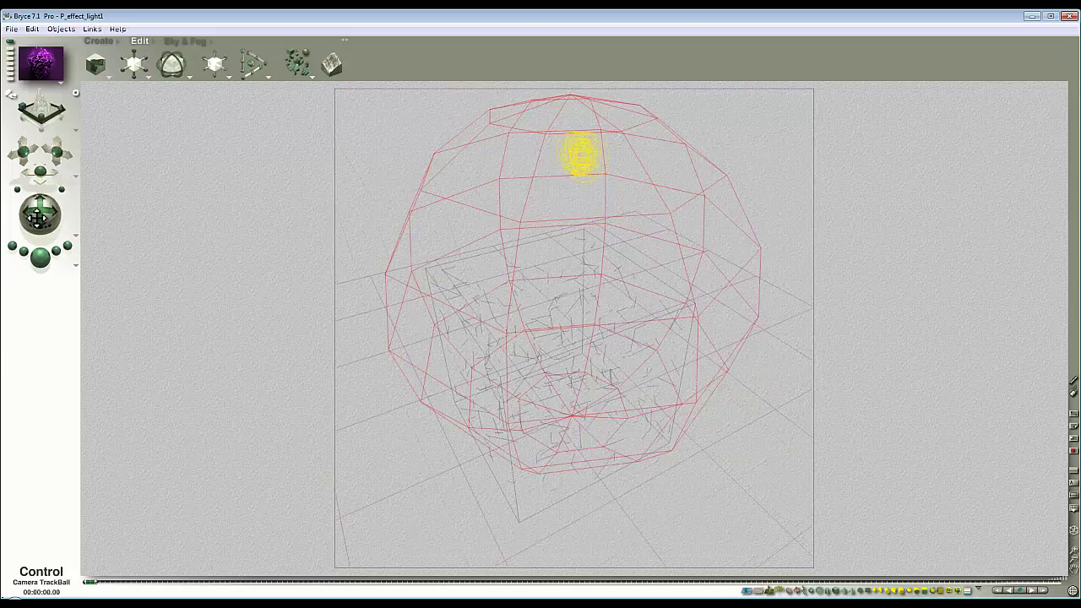
{"action": "left_click", "coordinate": [40, 256]}
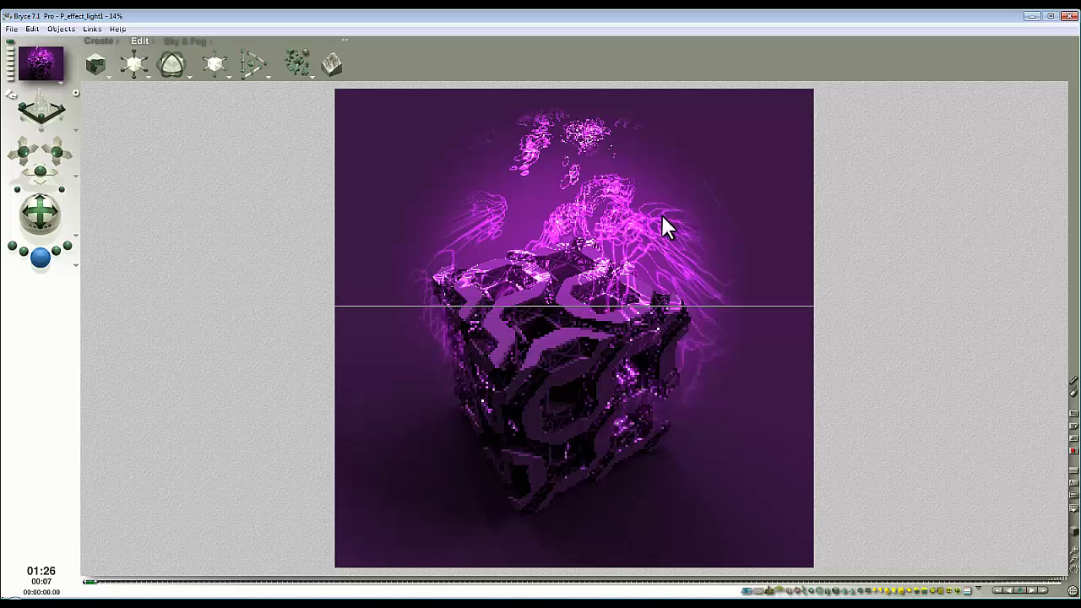
Lighten the volumetric sphere's diffuse pink by raising its green component, and set the base density to 35.5.
{"action": "left_click", "coordinate": [647, 236]}
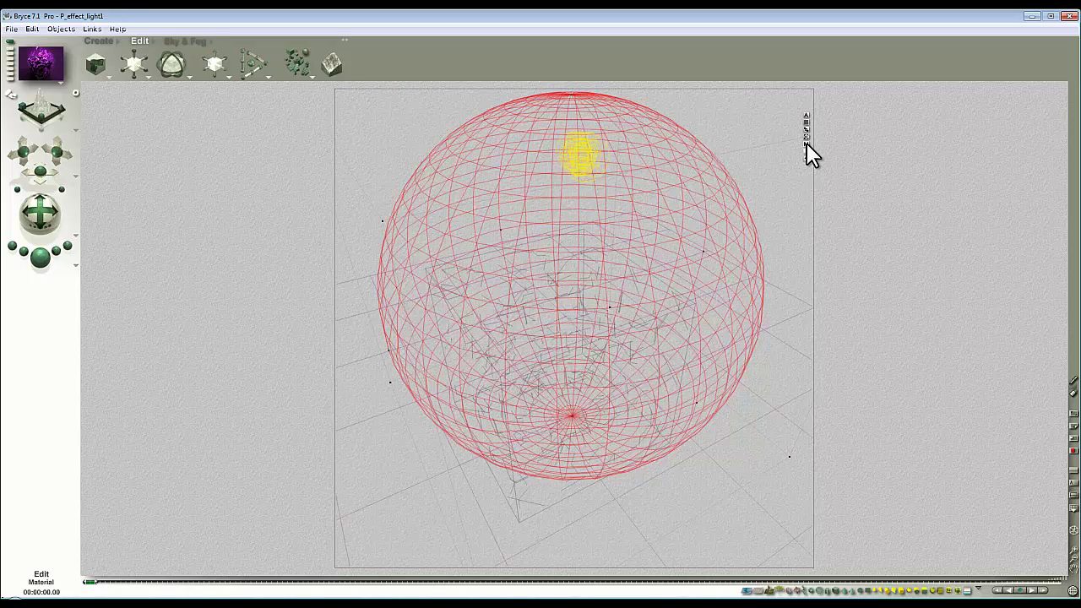
{"action": "left_click", "coordinate": [805, 144]}
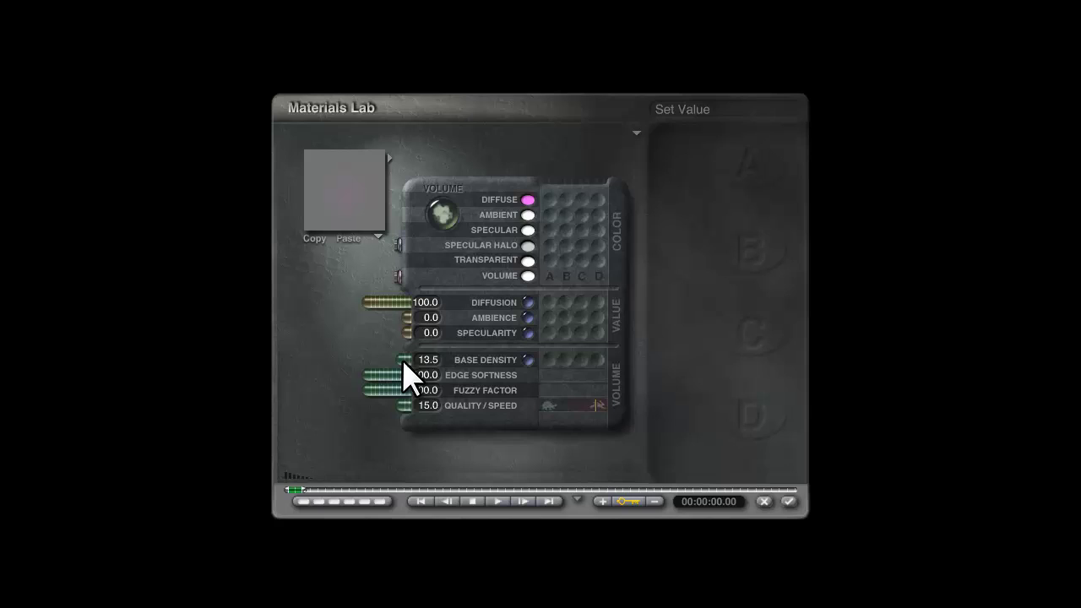
{"action": "left_click_drag", "start_coordinate": [402, 359], "coordinate": [400, 358]}
{"action": "left_click", "coordinate": [528, 201]}
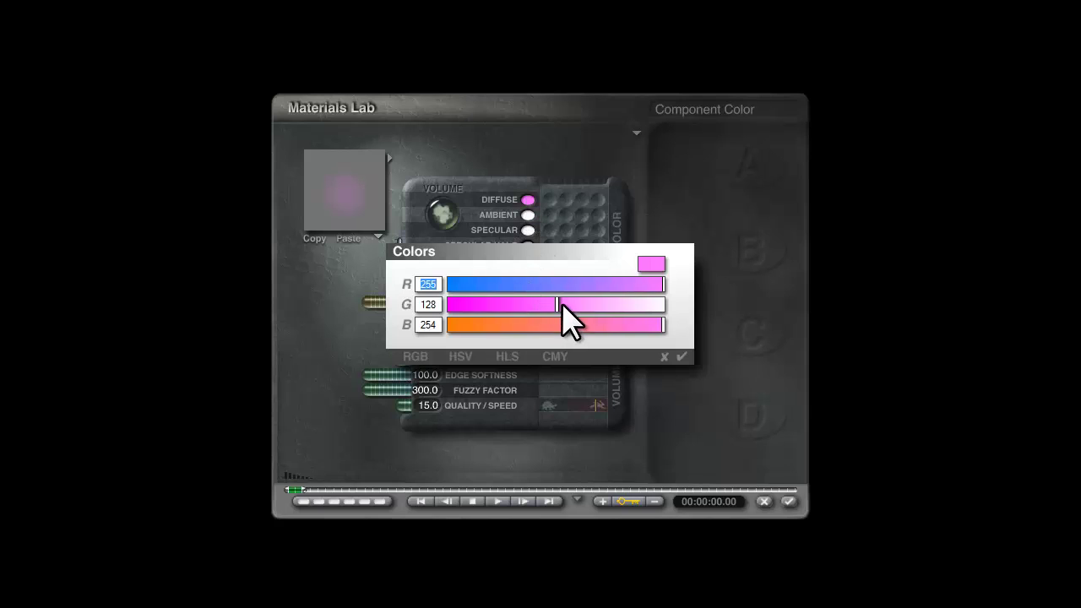
{"action": "left_click_drag", "start_coordinate": [562, 306], "coordinate": [583, 305]}
{"action": "left_click", "coordinate": [681, 356]}
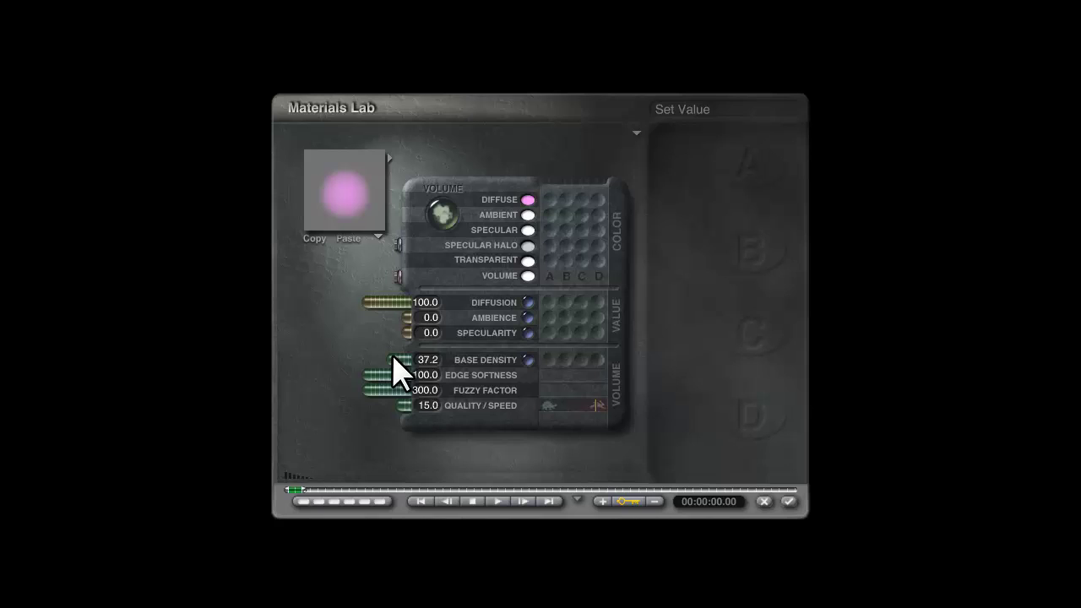
{"action": "left_click_drag", "start_coordinate": [397, 361], "coordinate": [393, 362]}
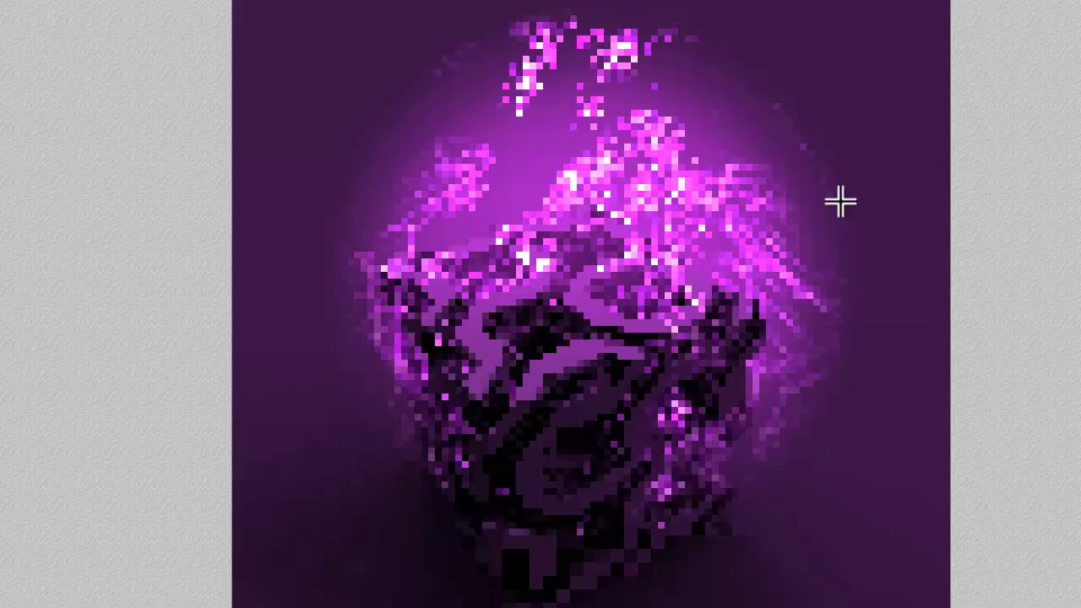
Set the volumetric sphere's base density to 20 and render the scene.
{"action": "key", "text": "Escape"}
{"action": "left_click", "coordinate": [944, 69]}
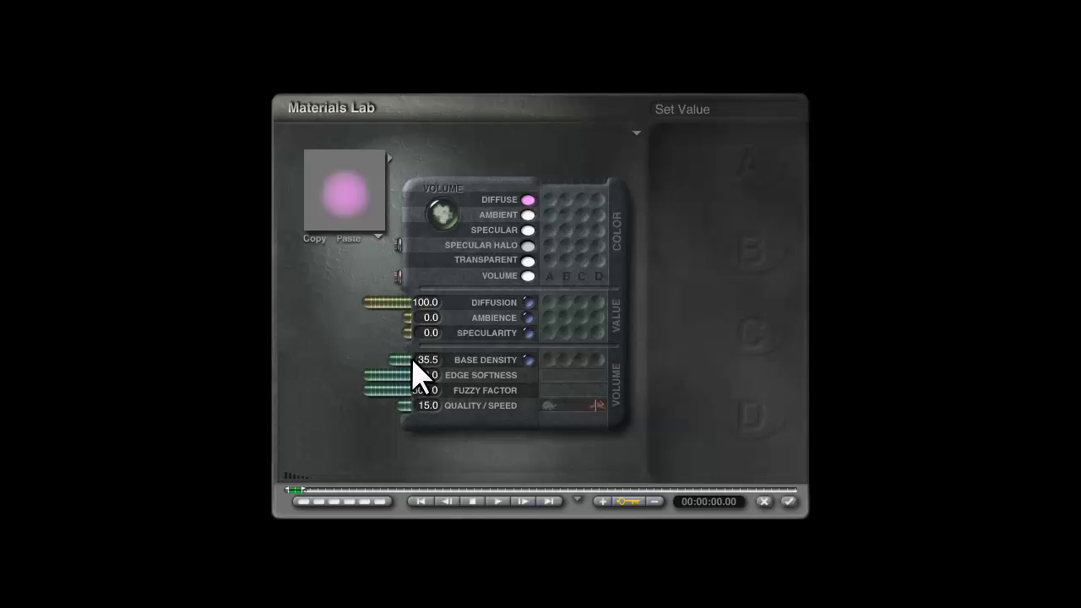
{"action": "type", "text": "20"}
{"action": "key", "text": "Return"}
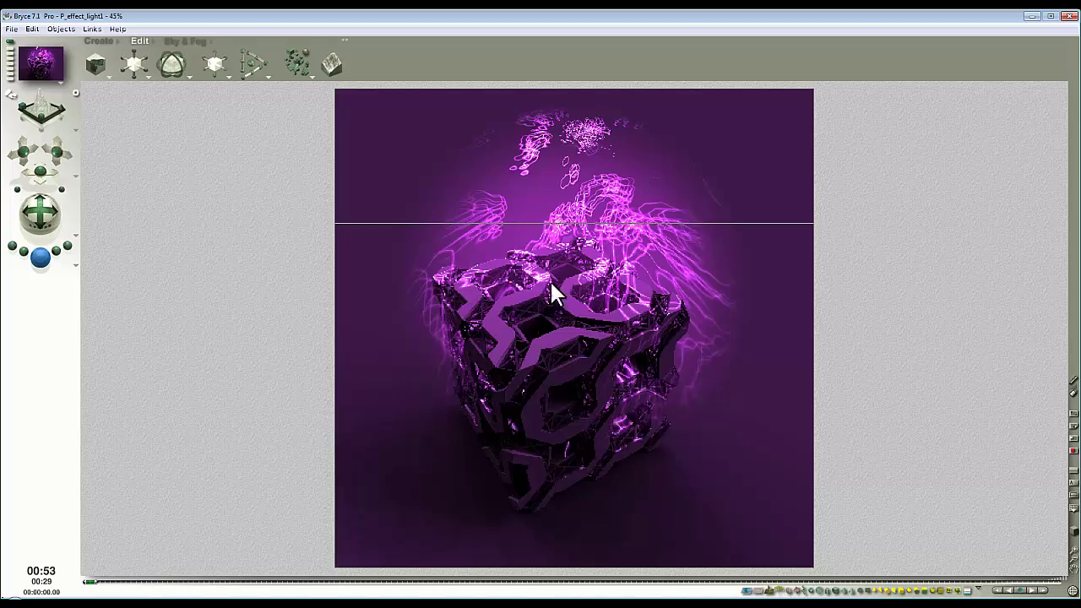
{"action": "left_click", "coordinate": [585, 264]}
Bring the camera closer to the cube, enlarge the volumetric sphere uniformly and test-render the scene.
{"action": "mouse_move", "coordinate": [42, 171]}
{"action": "left_mouse_down"}
{"action": "mouse_move", "coordinate": [42, 156]}
{"action": "mouse_move", "coordinate": [37, 179]}
{"action": "mouse_move", "coordinate": [62, 192]}
{"action": "mouse_move", "coordinate": [56, 162]}
{"action": "mouse_move", "coordinate": [38, 170]}
{"action": "left_mouse_up"}
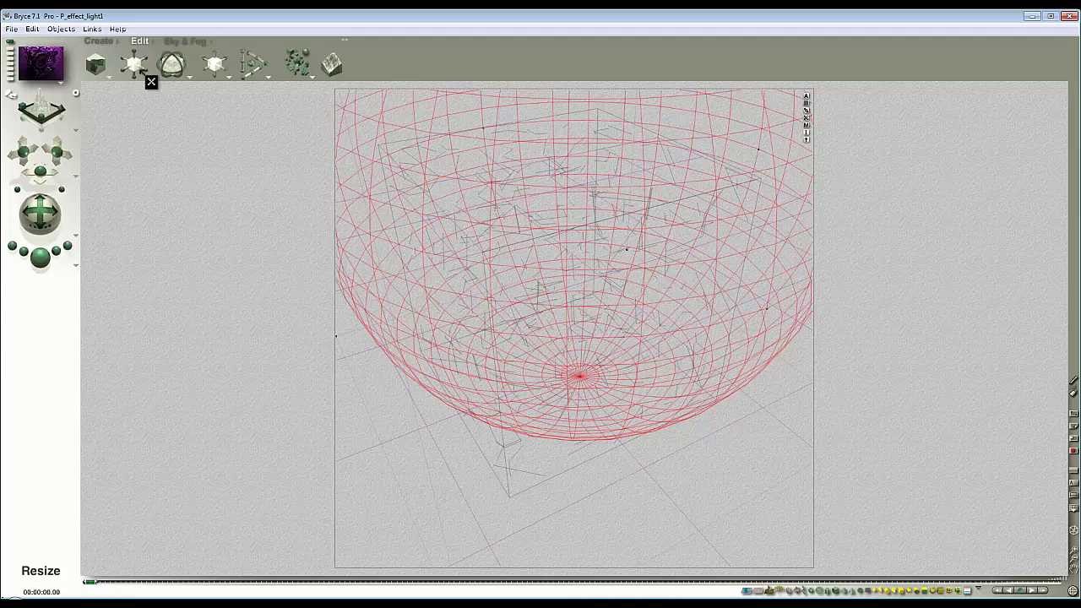
{"action": "left_click_drag", "start_coordinate": [142, 76], "coordinate": [134, 66]}
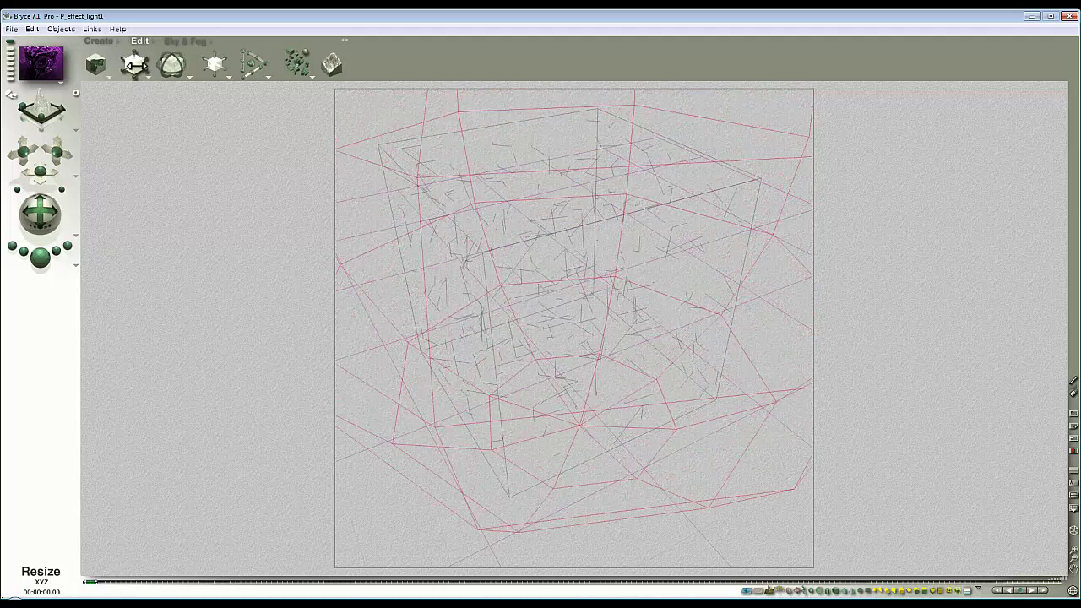
{"action": "left_click", "coordinate": [40, 258]}
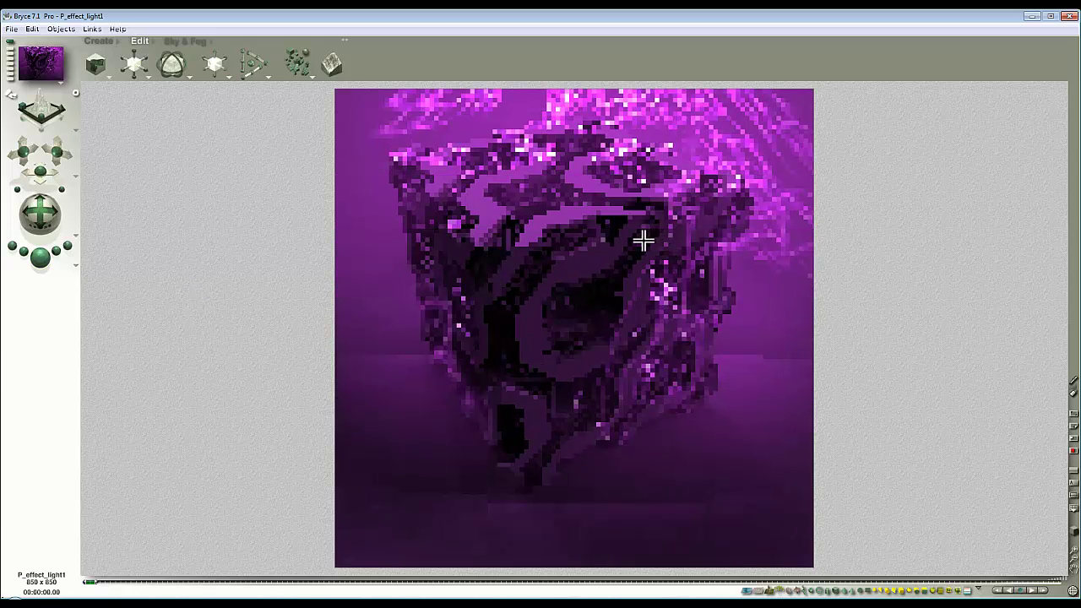
{"action": "key", "text": "Escape"}
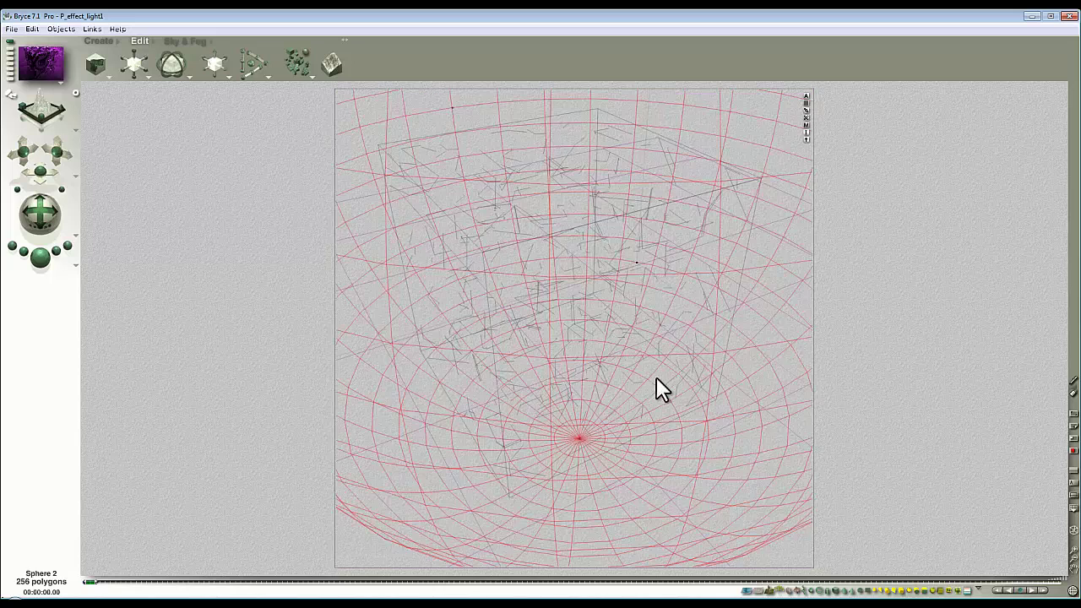
Flatten the volumetric sphere in the side view by raising its base, adjust its vertical position, and render the scene from the camera.
{"action": "key", "text": "ctrl+z"}
{"action": "key", "text": "3"}
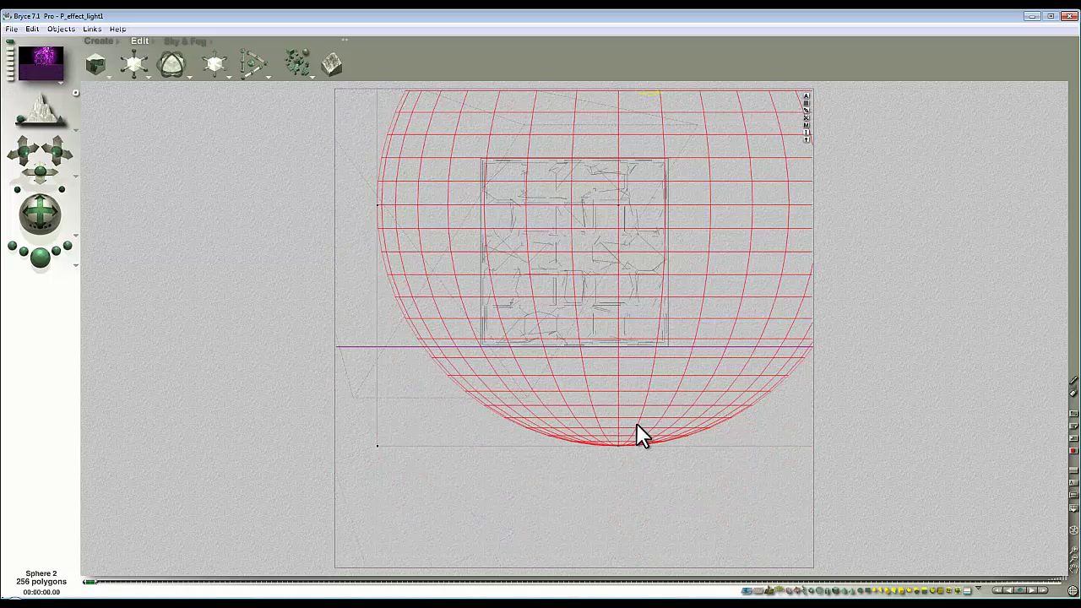
{"action": "left_click_drag", "start_coordinate": [620, 447], "coordinate": [602, 443]}
{"action": "left_click", "coordinate": [1074, 562]}
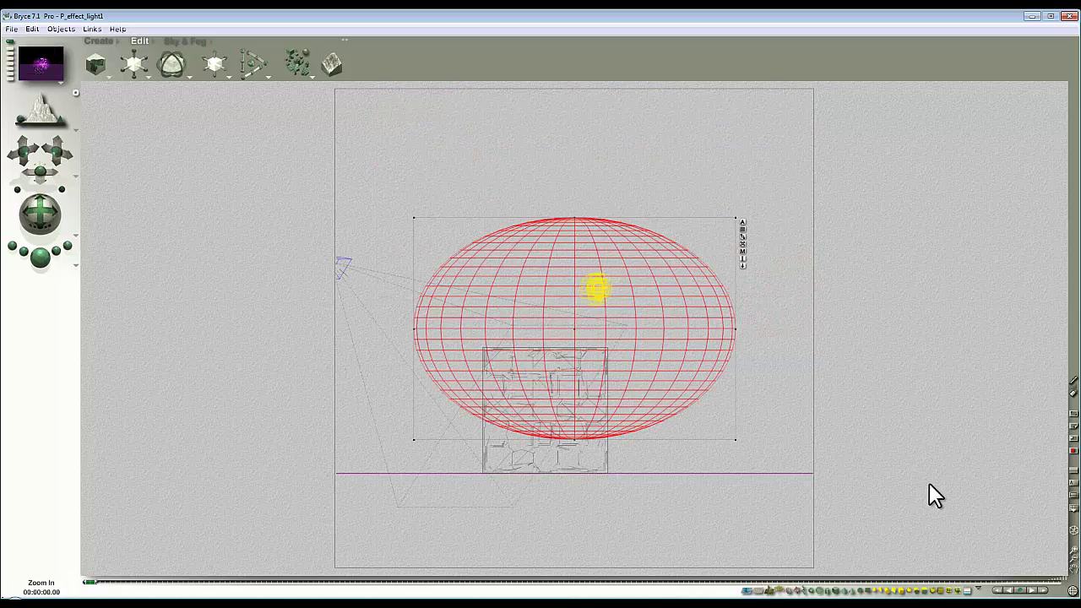
{"action": "mouse_move", "coordinate": [218, 68]}
{"action": "left_mouse_down"}
{"action": "mouse_move", "coordinate": [225, 98]}
{"action": "mouse_move", "coordinate": [218, 76]}
{"action": "left_mouse_up"}
{"action": "key", "text": "1"}
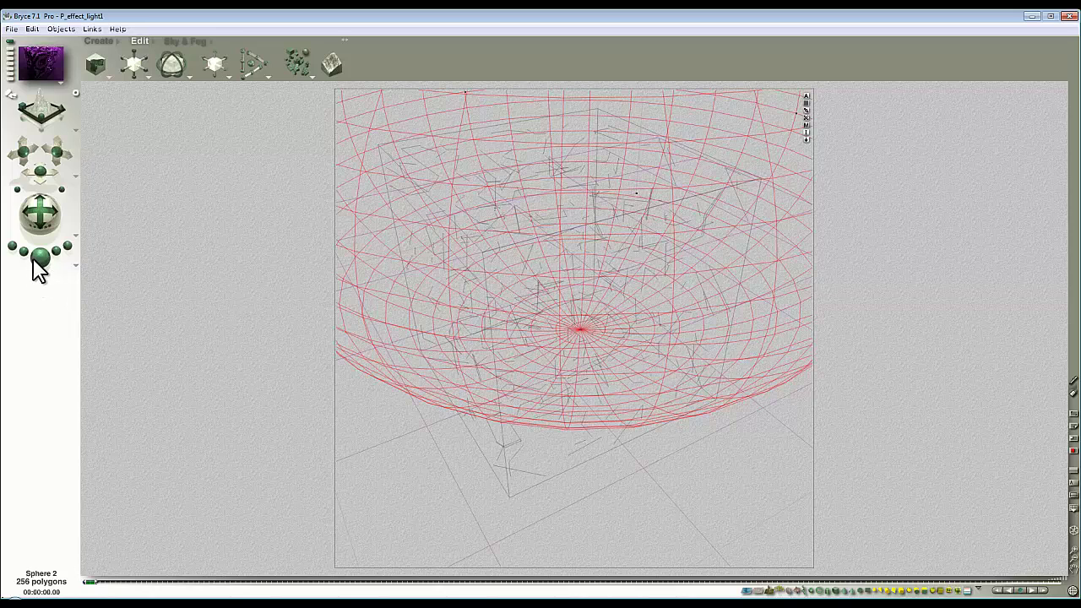
{"action": "left_click", "coordinate": [35, 259]}
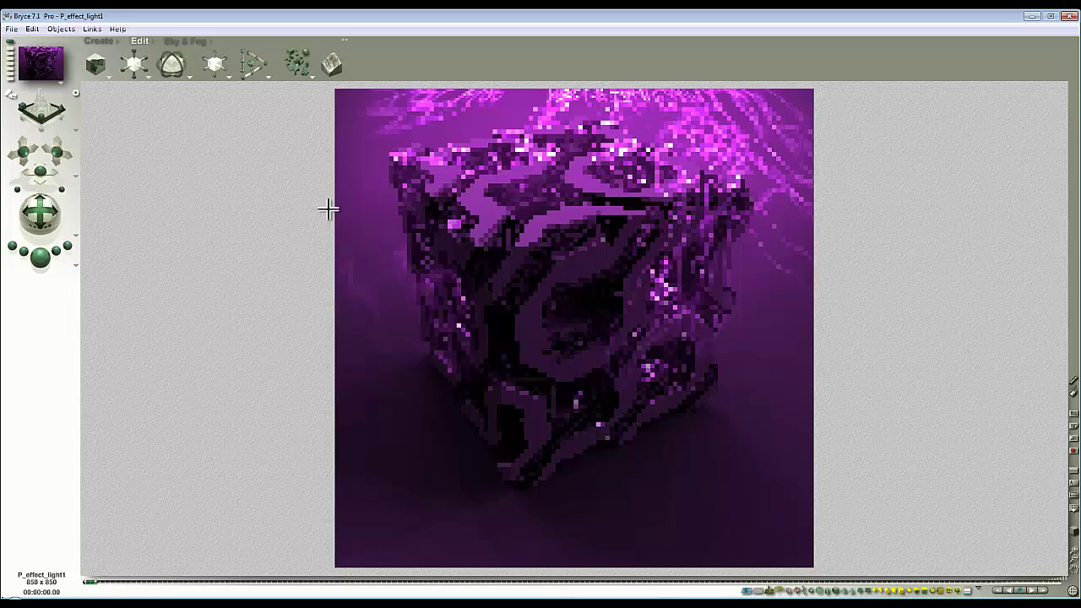
{"action": "left_click_drag", "start_coordinate": [56, 152], "coordinate": [56, 143]}
{"action": "left_click", "coordinate": [40, 258]}
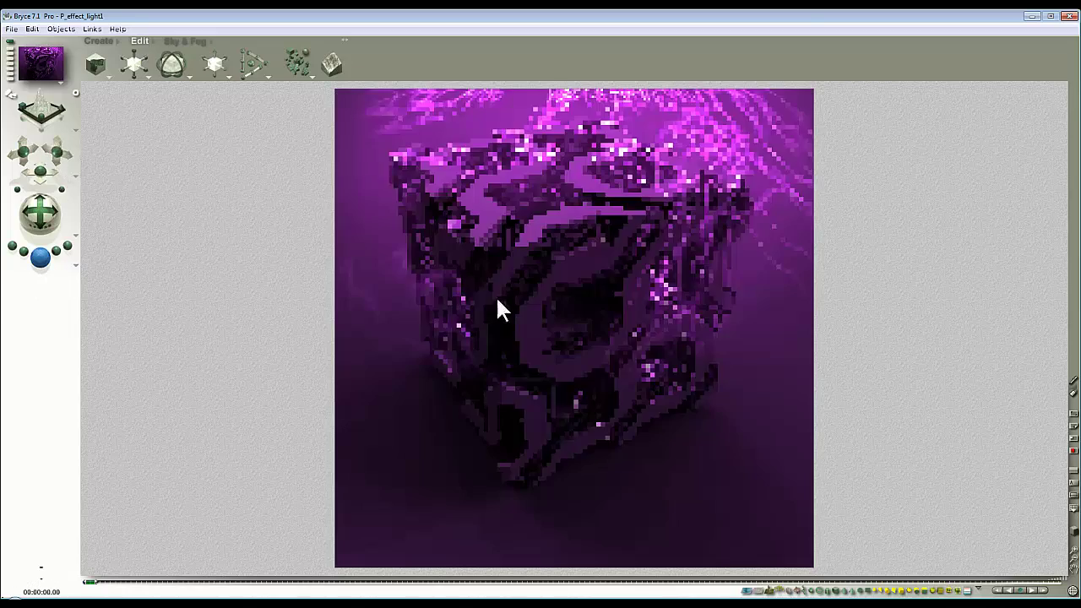